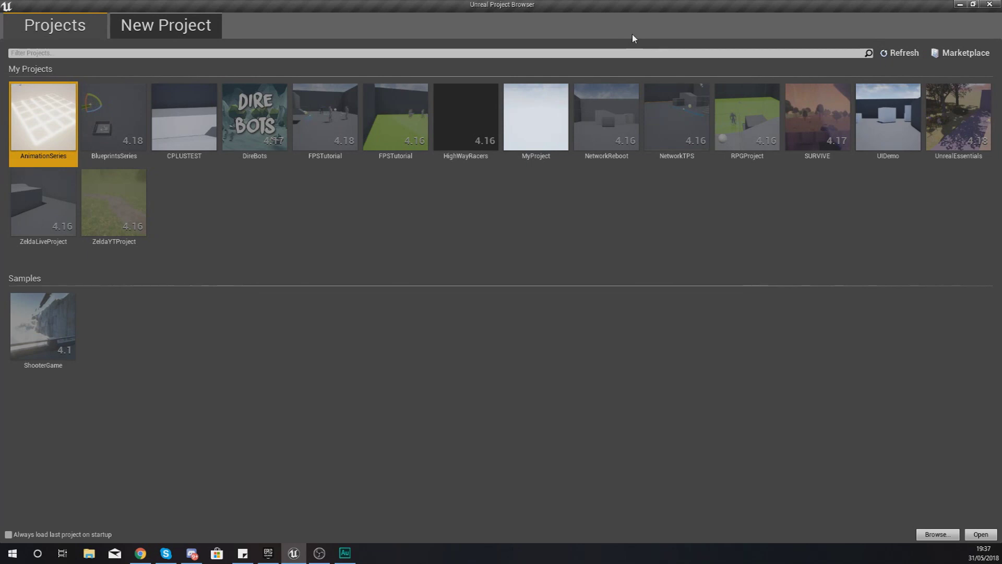
Step: Choose the Third Person template targeting Mobile / Tablet, keeping Maximum Quality
{"action": "left_click", "coordinate": [167, 37]}
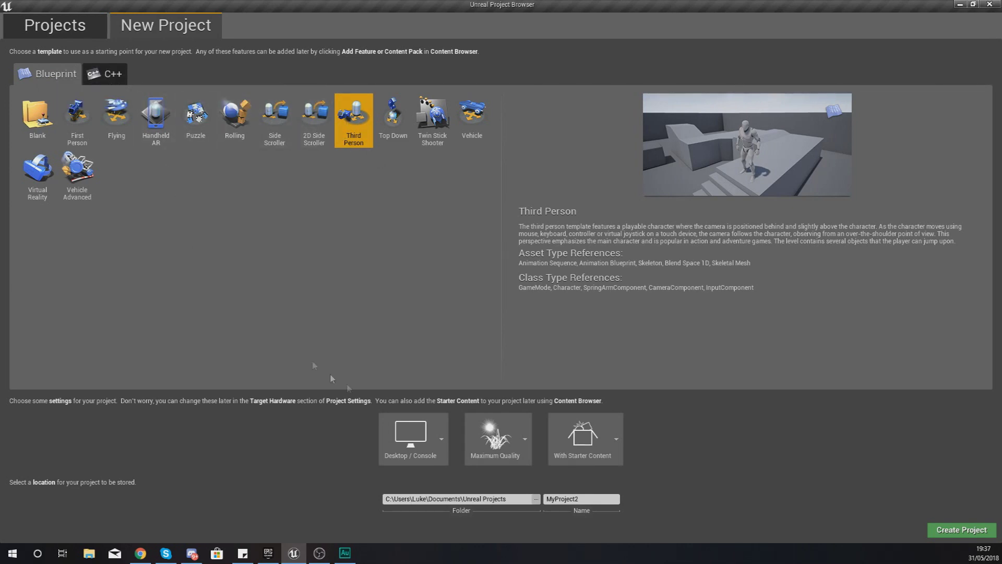
{"action": "left_click", "coordinate": [413, 436]}
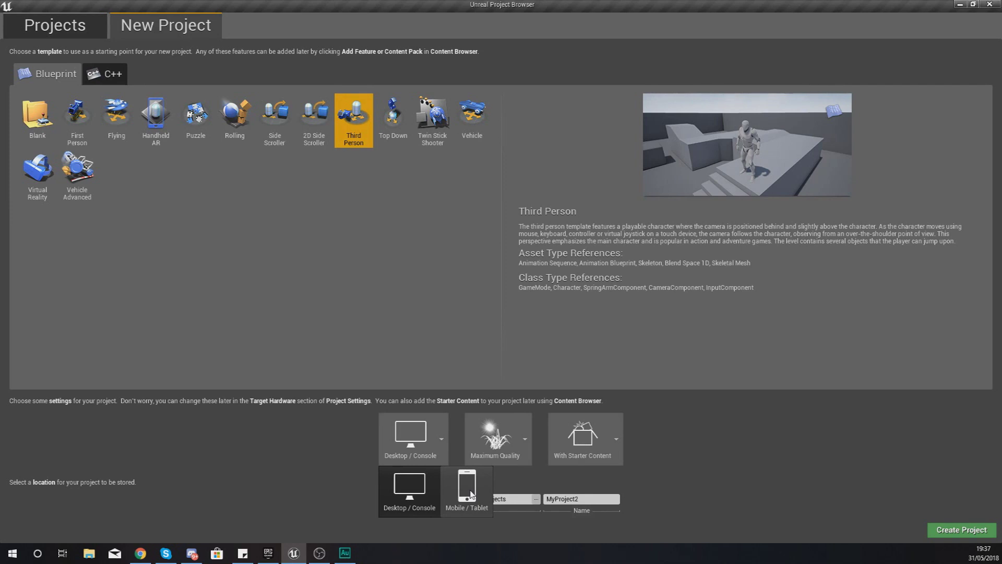
{"action": "left_click", "coordinate": [470, 492]}
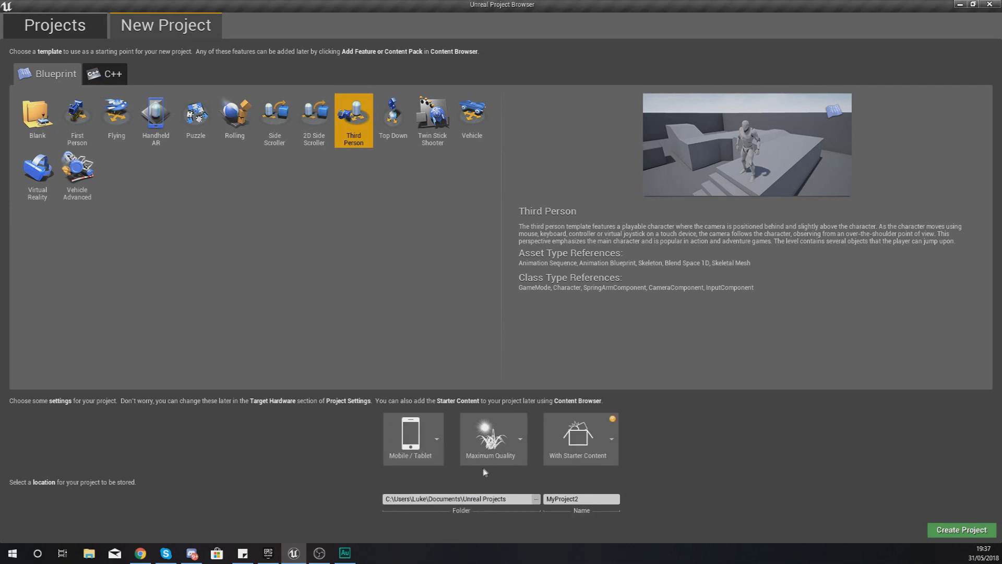
{"action": "left_click", "coordinate": [493, 459]}
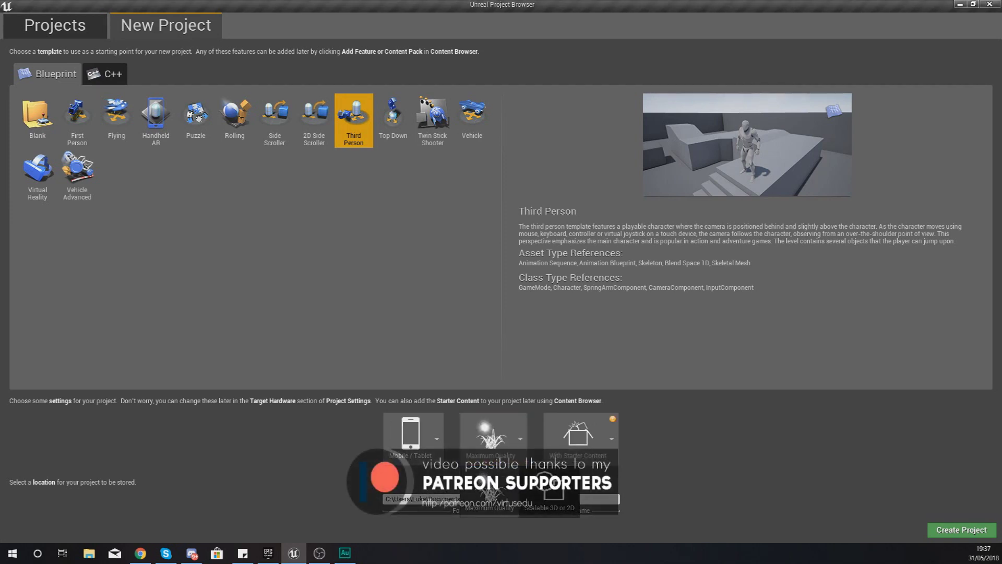
{"action": "left_click", "coordinate": [600, 463]}
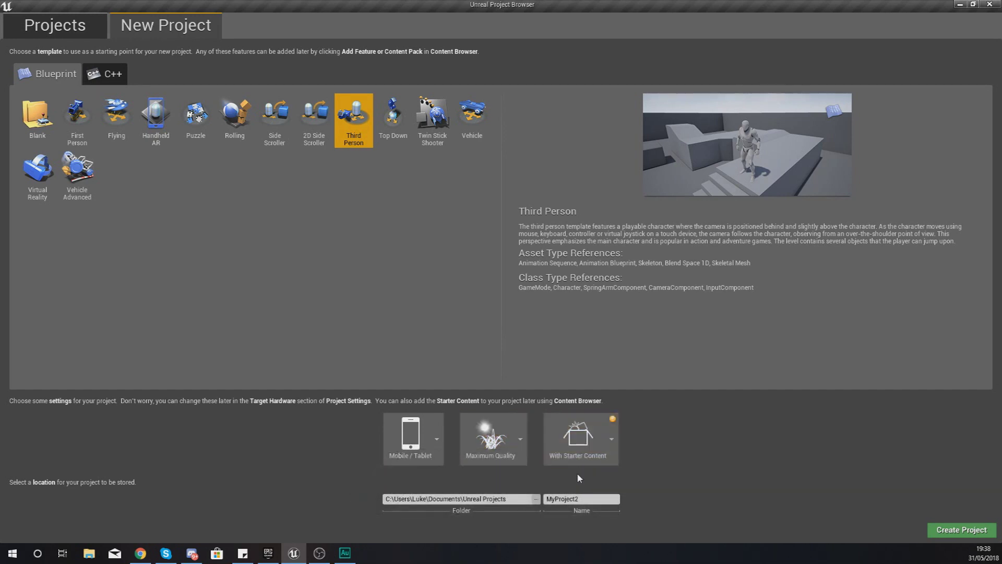
Step: Name the project VirtusRunner and create it
{"action": "left_click", "coordinate": [578, 498]}
{"action": "left_click_drag", "start_coordinate": [578, 498], "coordinate": [539, 497]}
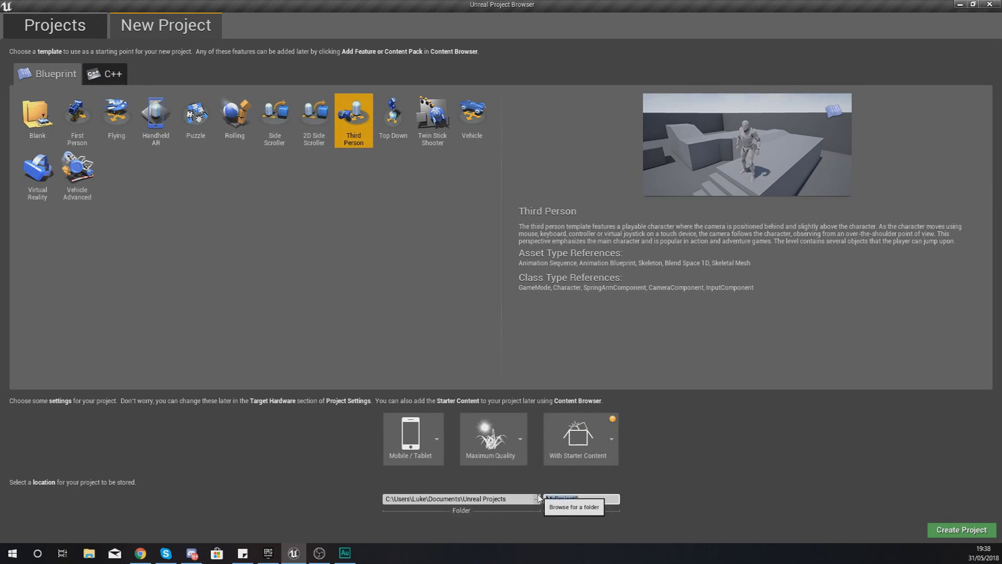
{"action": "type", "text": "Fndless"}
{"action": "key", "text": "BackSpace"}
{"action": "key", "text": "BackSpace"}
{"action": "key", "text": "BackSpace"}
{"action": "key", "text": "BackSpace"}
{"action": "key", "text": "BackSpace"}
{"action": "key", "text": "BackSpace"}
{"action": "key", "text": "BackSpace"}
{"action": "type", "text": "V"}
{"action": "key", "text": "BackSpace"}
{"action": "key", "text": "BackSpace"}
{"action": "key", "text": "BackSpace"}
{"action": "type", "text": "Vi"}
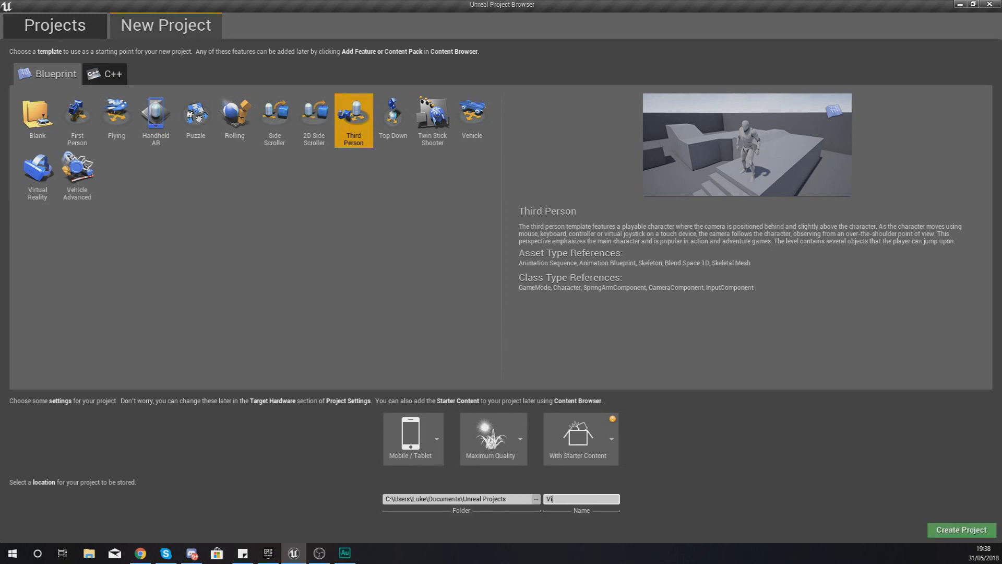
{"action": "type", "text": "rtusRunner"}
{"action": "left_click", "coordinate": [960, 528]}
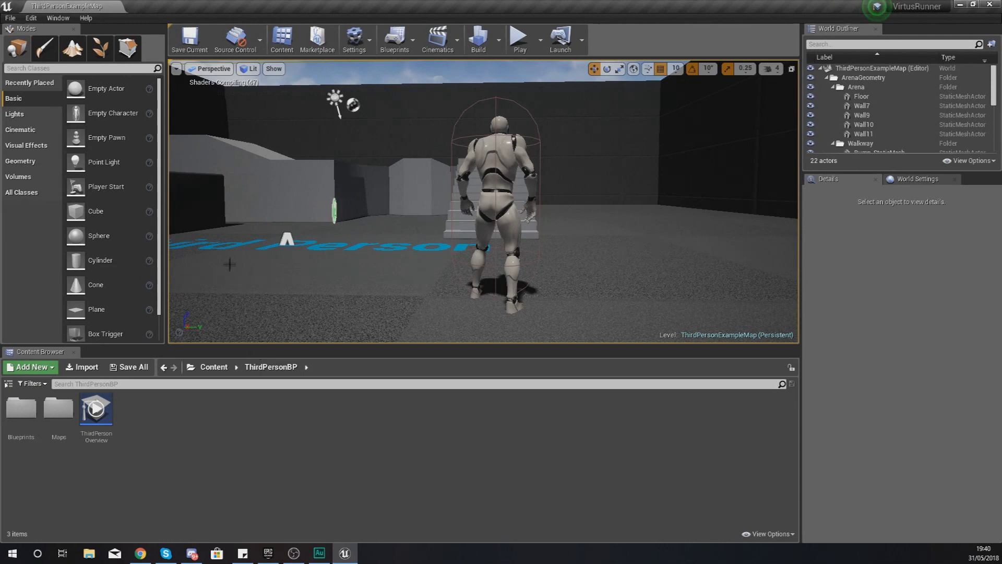
Step: Start a play session and run and jump the character around the example map
{"action": "left_click", "coordinate": [519, 41]}
{"action": "key", "text": "w"}
{"action": "key", "text": "space"}
{"action": "key", "text": "a"}
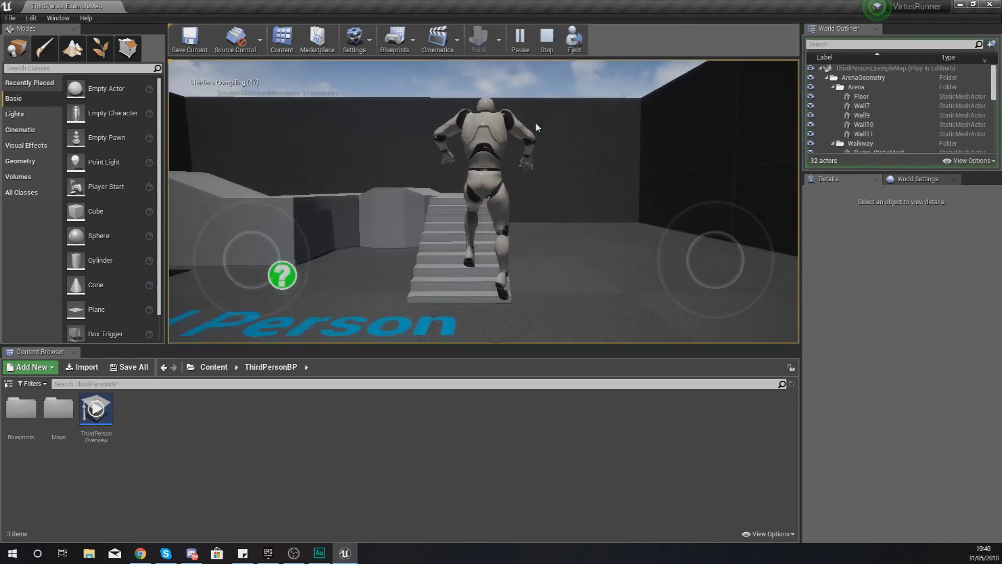
{"action": "key", "text": "a"}
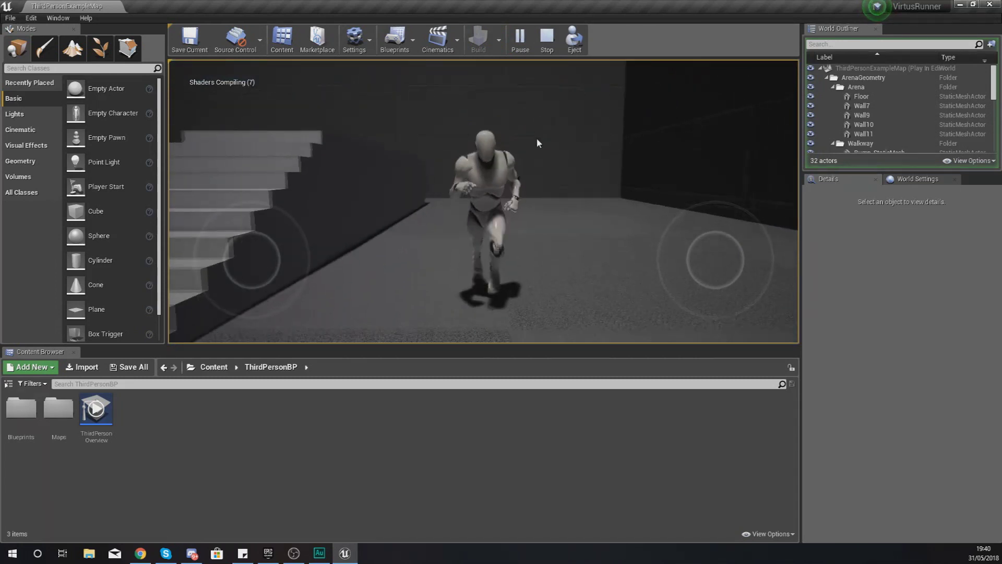
{"action": "key", "text": "w"}
{"action": "key", "text": "space"}
{"action": "key", "text": "space"}
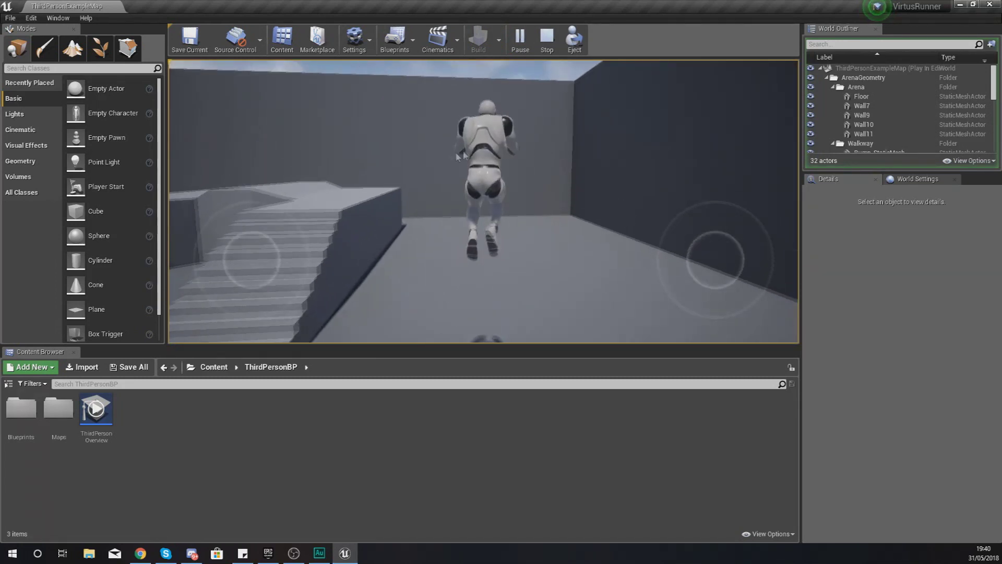
{"action": "key", "text": "s"}
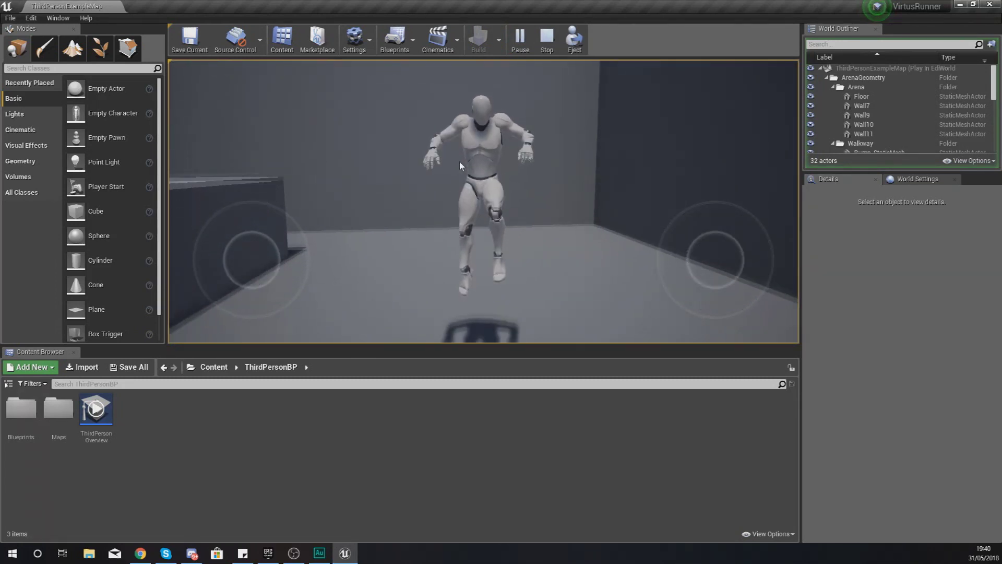
{"action": "key", "text": "d"}
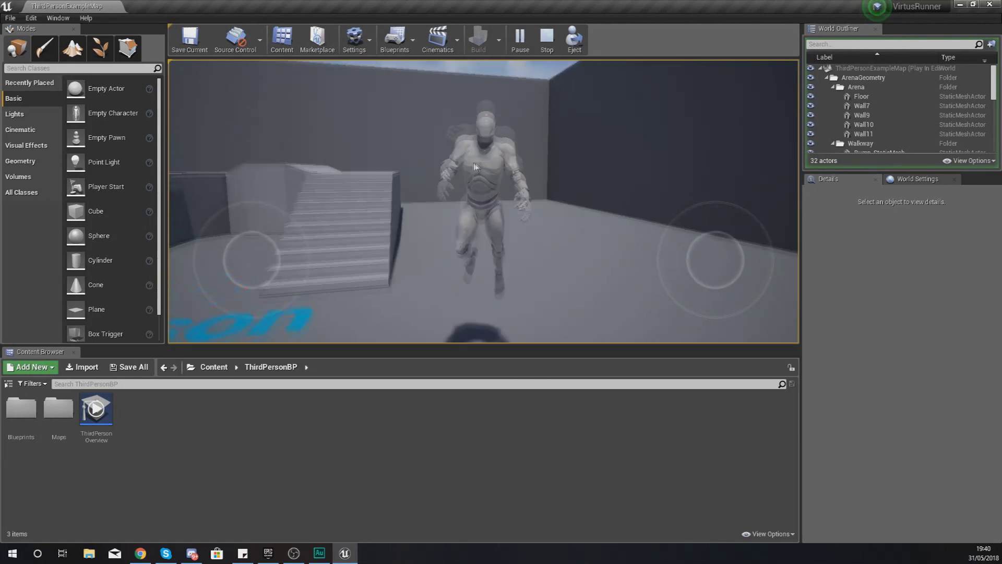
Step: Swing the camera around the running character, then end the play session
{"action": "left_click_drag", "start_coordinate": [489, 170], "coordinate": [676, 179]}
{"action": "key", "text": "w"}
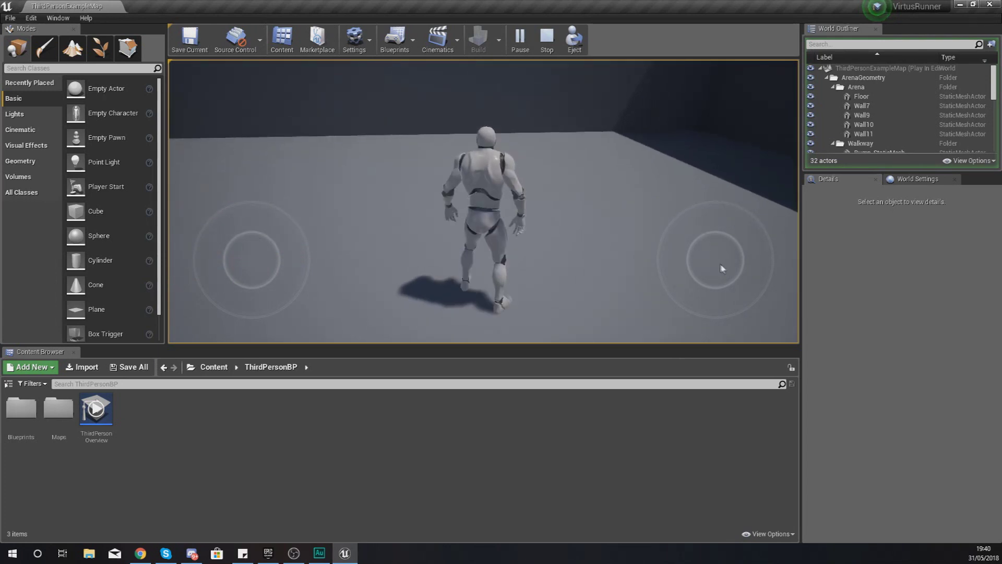
{"action": "left_click_drag", "start_coordinate": [720, 268], "coordinate": [674, 235]}
{"action": "key", "text": "w"}
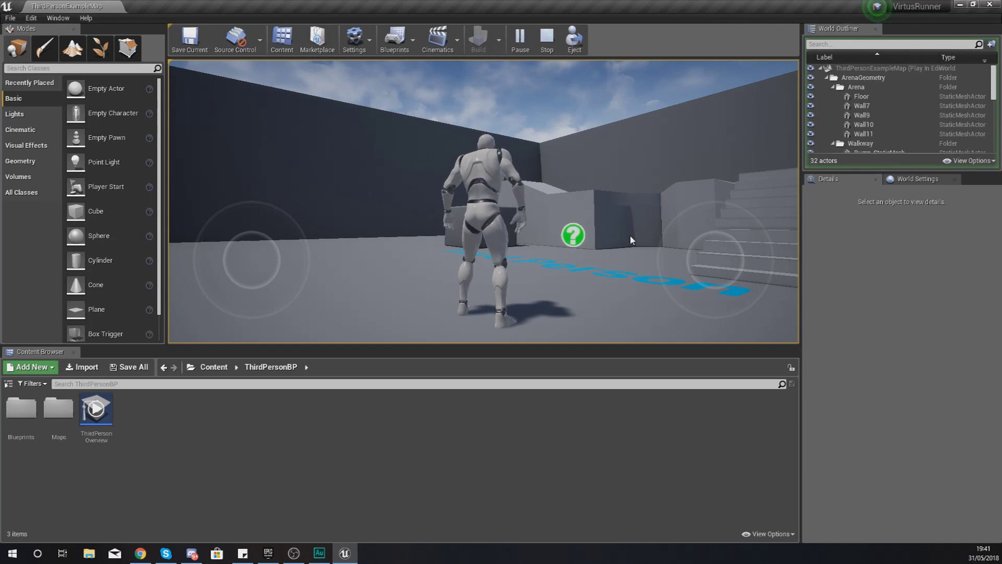
{"action": "key", "text": "Escape"}
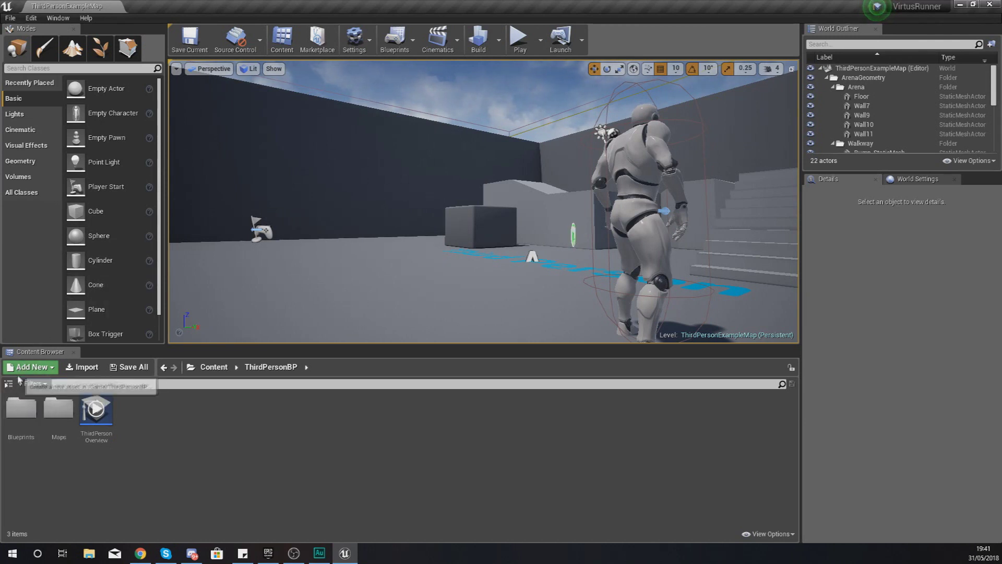
Step: Open the ThirdPersonCharacter Blueprint from the Blueprints folder
{"action": "left_click", "coordinate": [8, 384]}
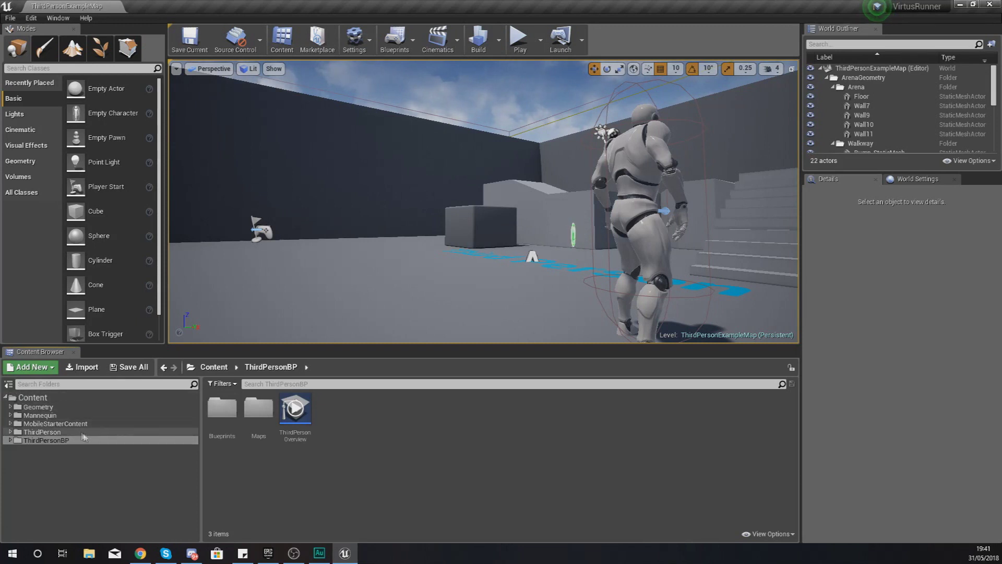
{"action": "double_click", "coordinate": [221, 410]}
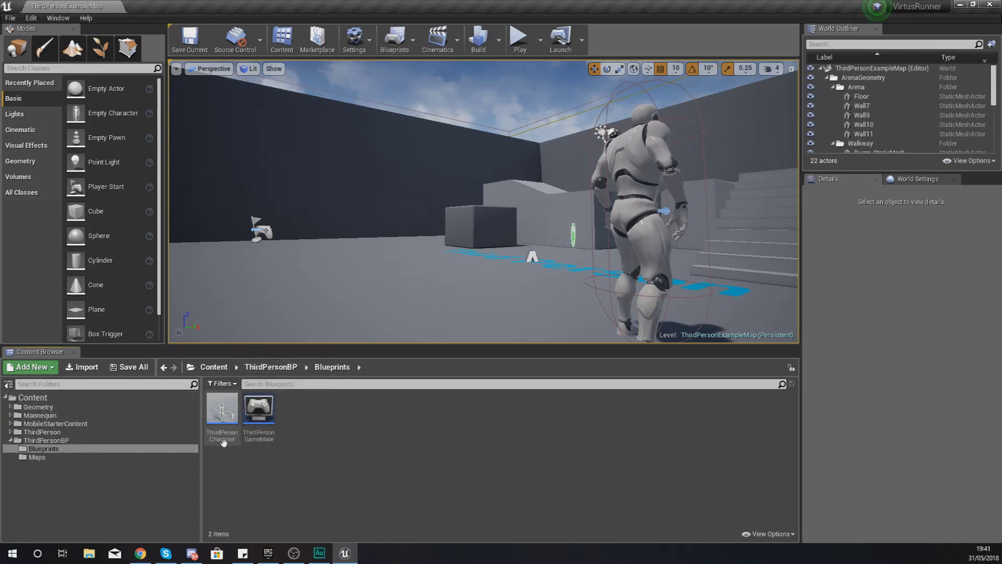
{"action": "mouse_move", "coordinate": [221, 442]}
{"action": "double_click", "coordinate": [220, 441]}
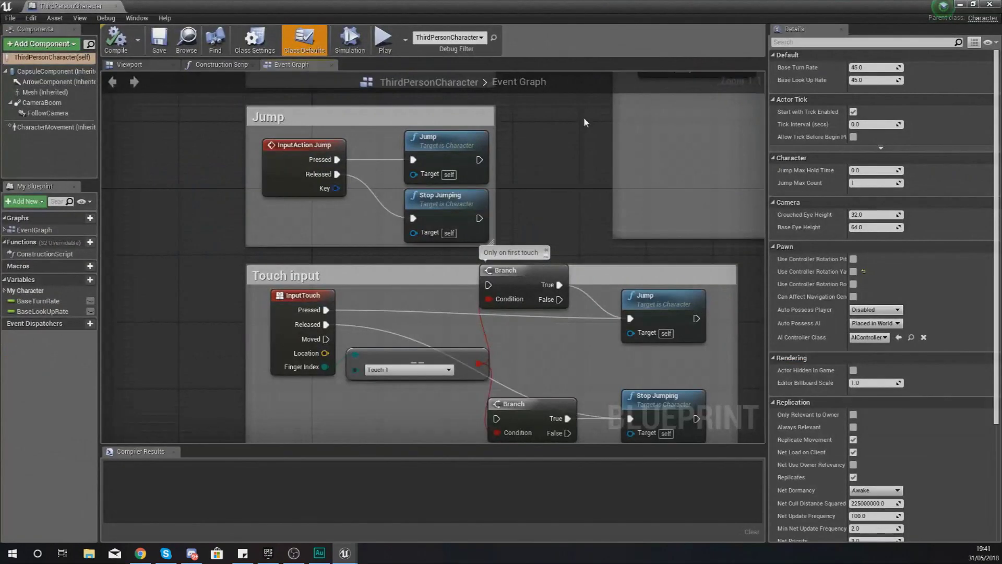
Step: Delete the Gamepad input comment group and its nodes from the Event Graph
{"action": "scroll", "coordinate": [463, 240], "scroll_direction": "down", "scroll_amount": 6}
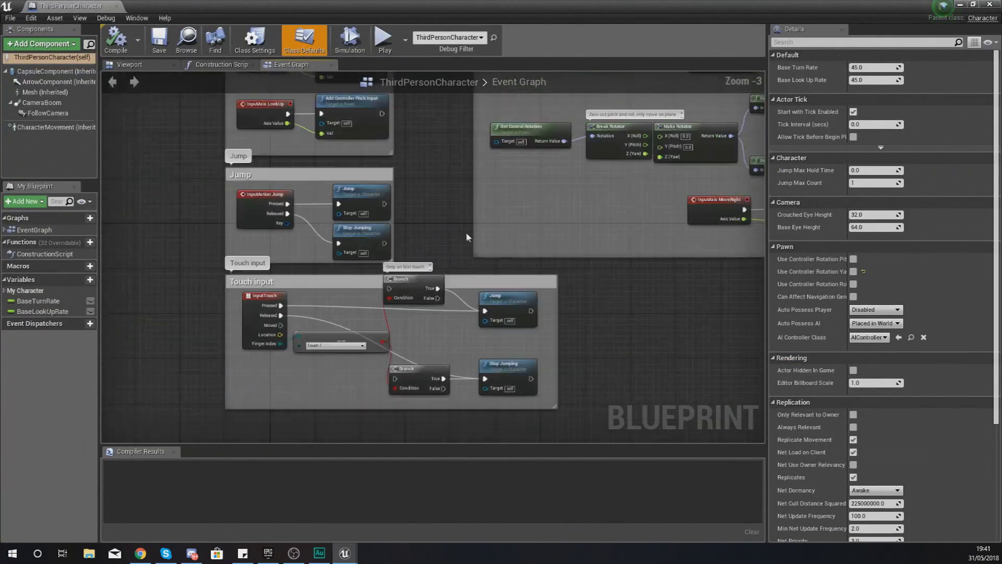
{"action": "scroll", "coordinate": [463, 239], "scroll_direction": "up", "scroll_amount": 4}
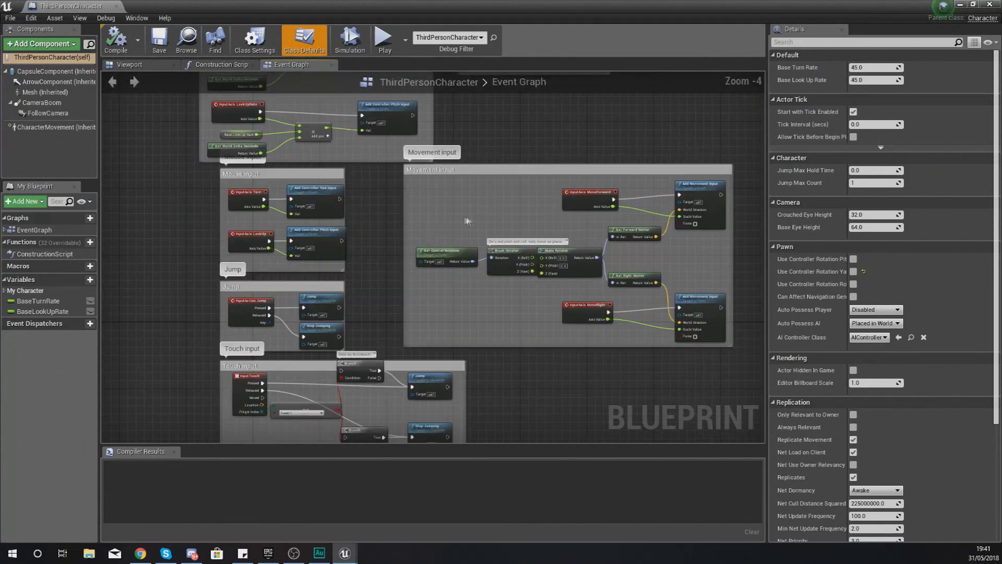
{"action": "scroll", "coordinate": [371, 211], "scroll_direction": "down", "scroll_amount": 2}
{"action": "scroll", "coordinate": [371, 212], "scroll_direction": "up", "scroll_amount": 1}
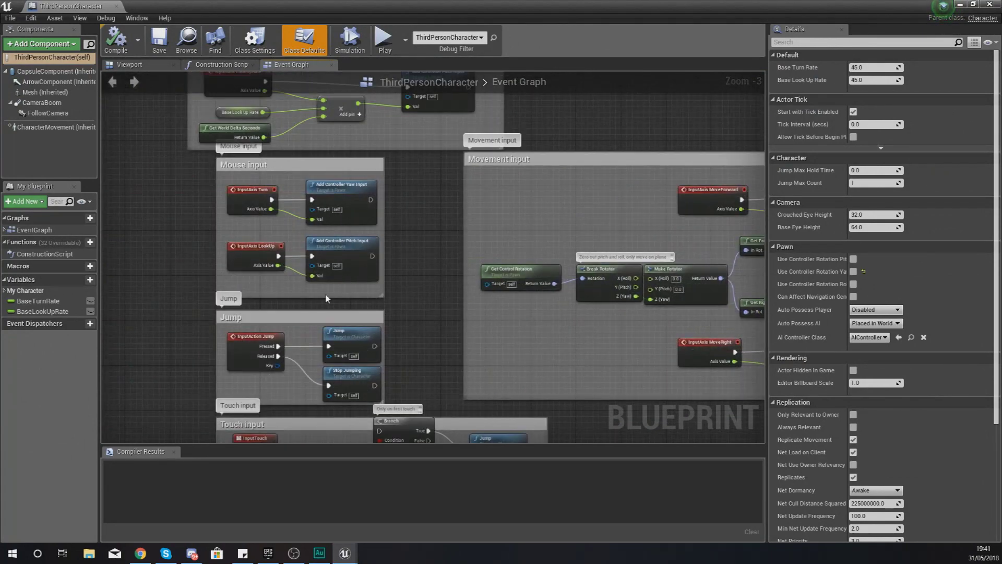
{"action": "right_click_drag", "start_coordinate": [328, 298], "coordinate": [403, 341]}
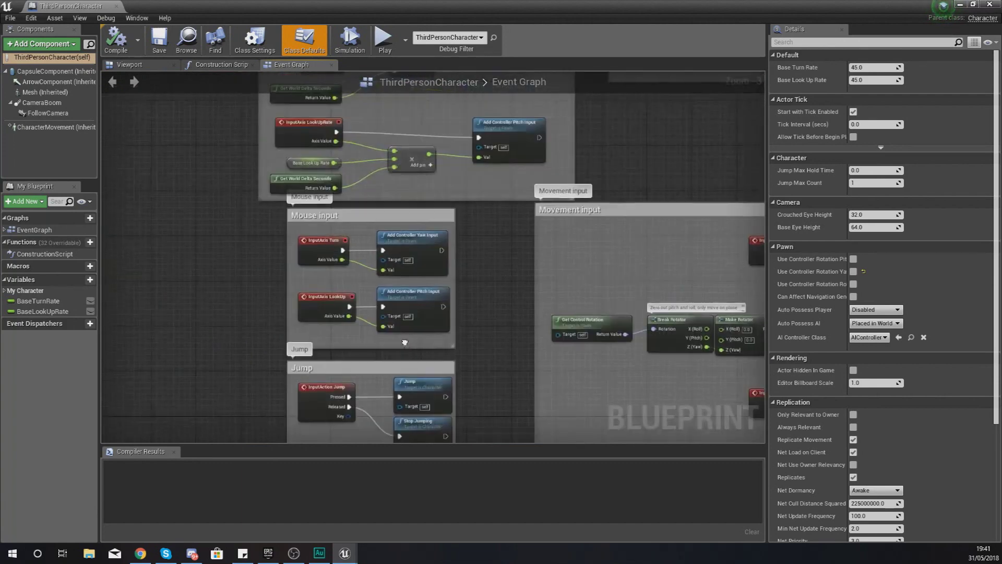
{"action": "right_click_drag", "start_coordinate": [369, 238], "coordinate": [372, 312]}
{"action": "scroll", "coordinate": [384, 273], "scroll_direction": "up", "scroll_amount": 2}
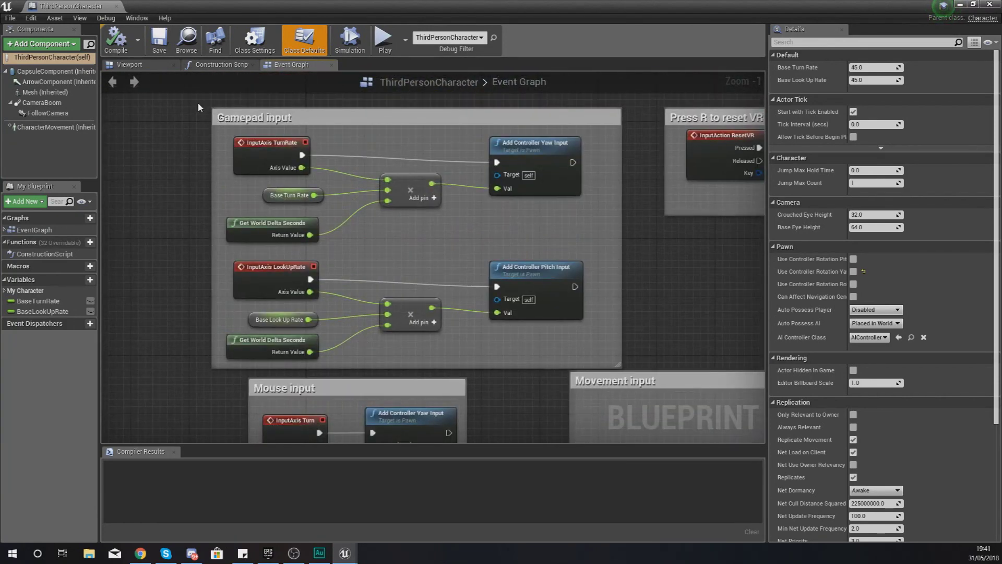
{"action": "left_click_drag", "start_coordinate": [198, 108], "coordinate": [614, 372]}
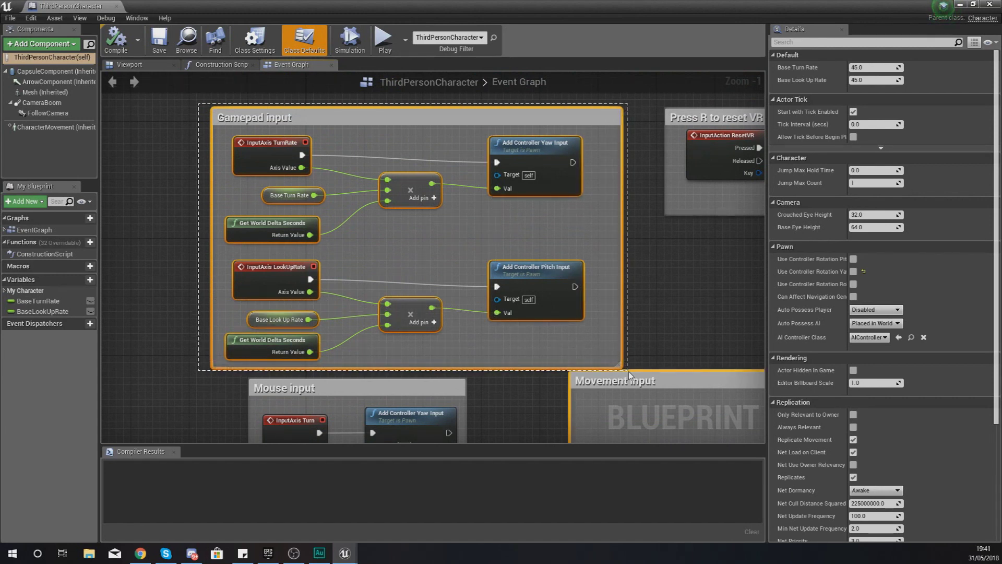
{"action": "left_click_drag", "start_coordinate": [184, 96], "coordinate": [628, 349]}
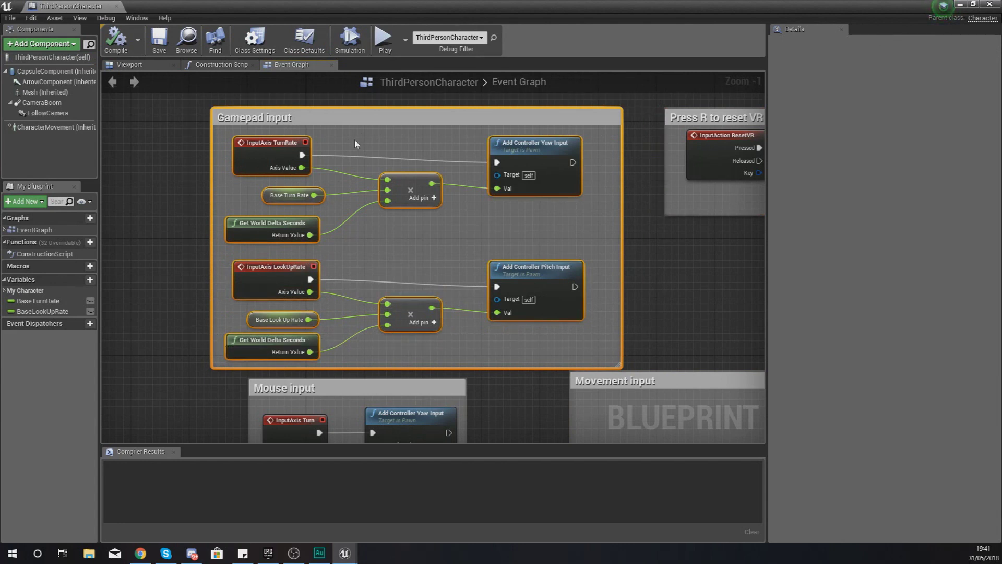
{"action": "key", "text": "Delete"}
Step: Delete the Mouse input comment group and its nodes
{"action": "right_click_drag", "start_coordinate": [356, 138], "coordinate": [308, 132]}
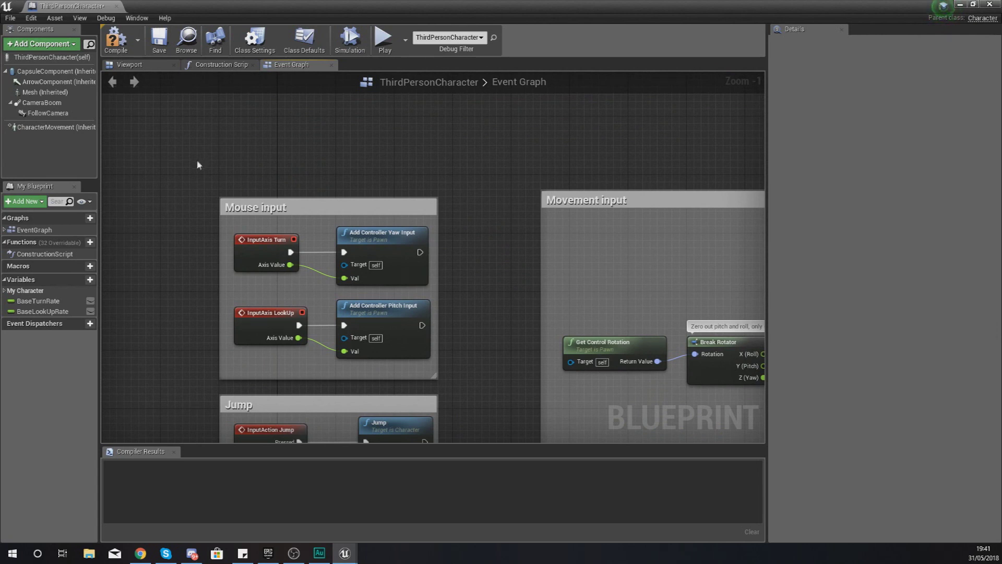
{"action": "left_click_drag", "start_coordinate": [197, 165], "coordinate": [424, 364]}
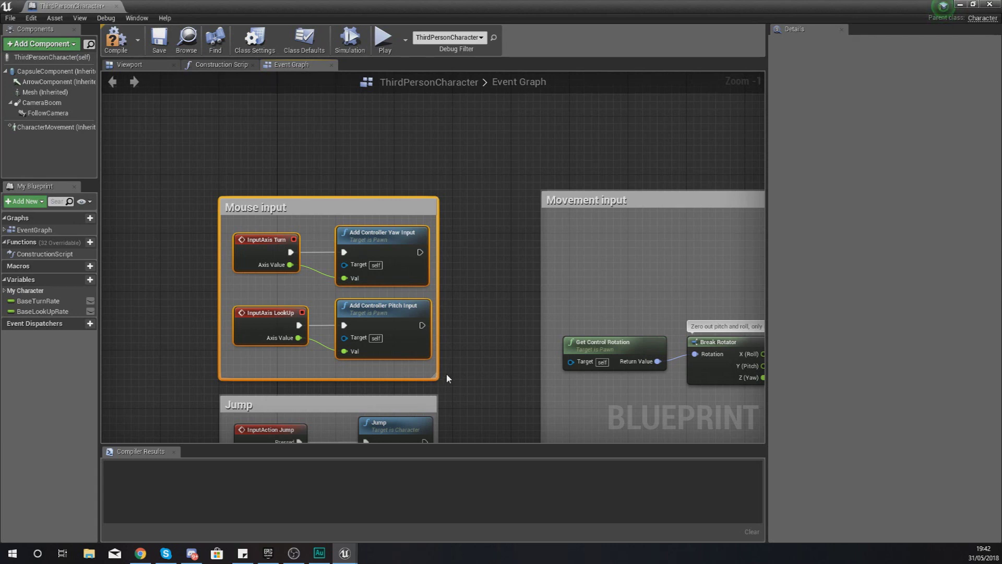
{"action": "key", "text": "Delete"}
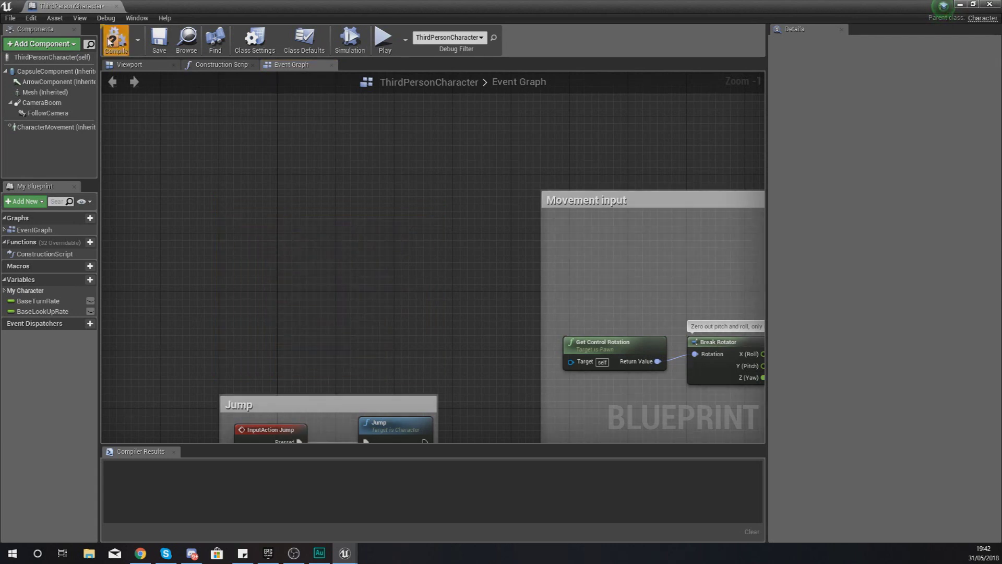
Step: Switch back to the level and run a quick play test, then stop it
{"action": "key", "text": "alt+Tab"}
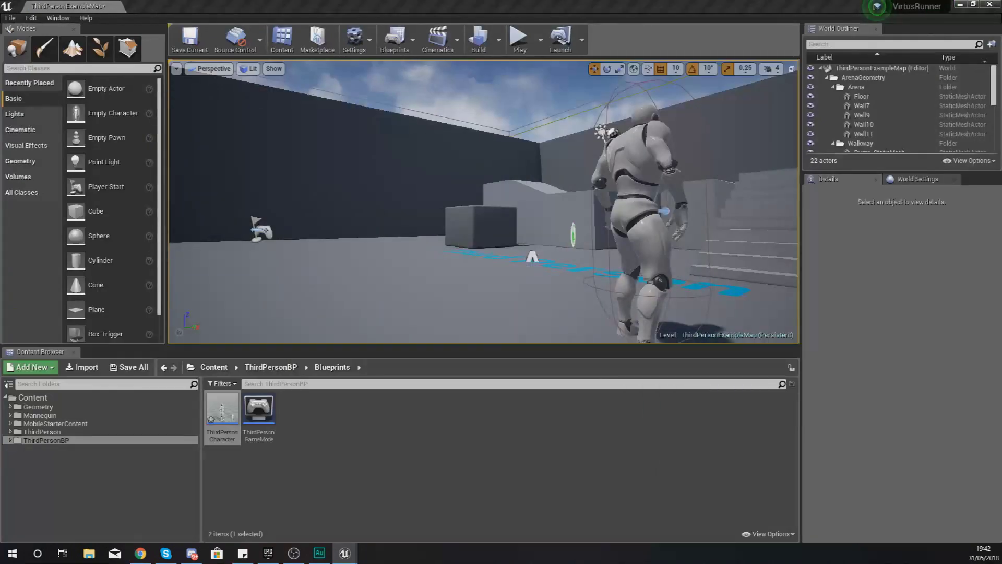
{"action": "left_click", "coordinate": [520, 47]}
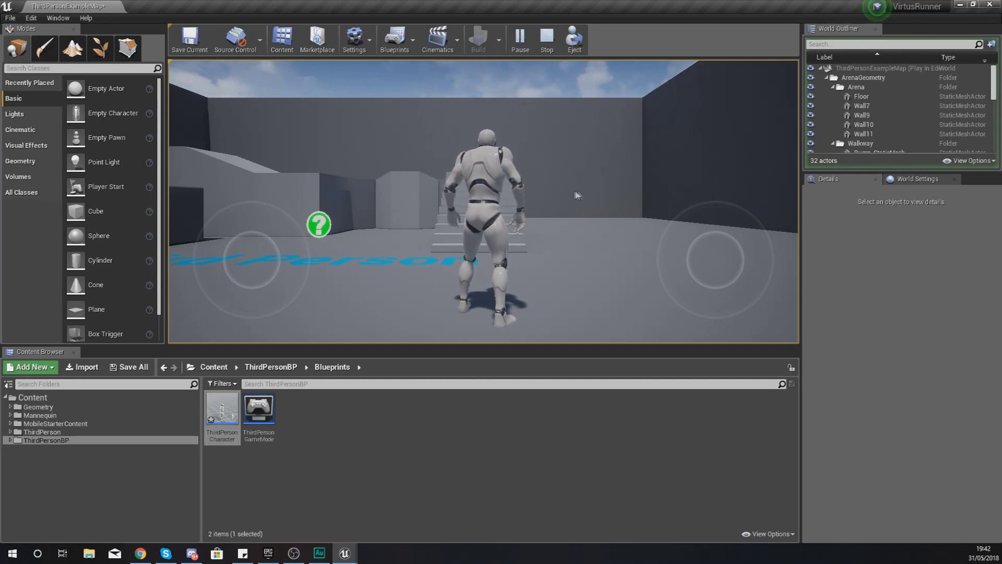
{"action": "key", "text": "Escape"}
Step: Reopen the ThirdPersonCharacter Blueprint and show its Viewport character preview
{"action": "double_click", "coordinate": [222, 412]}
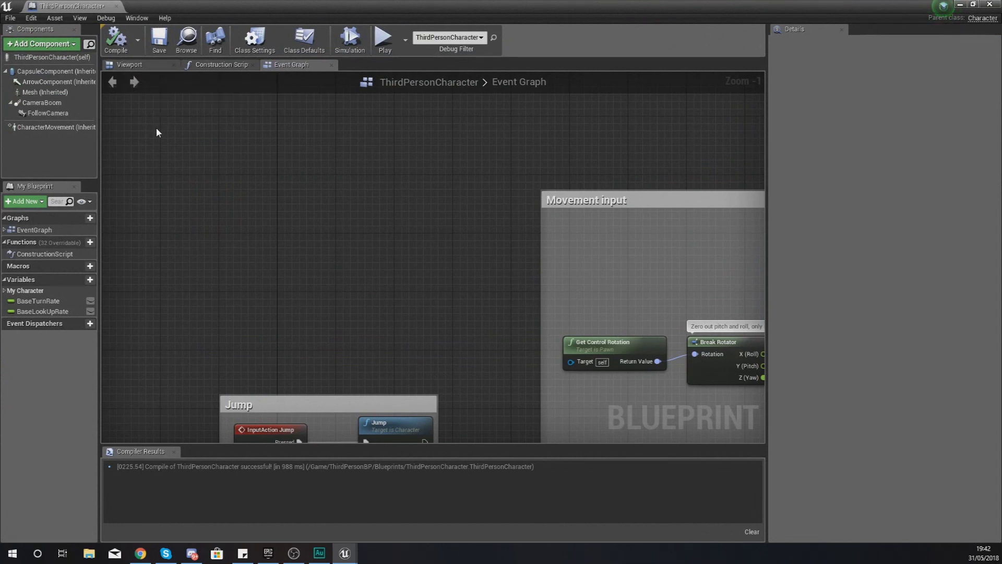
{"action": "scroll", "coordinate": [323, 287], "scroll_direction": "down", "scroll_amount": 5}
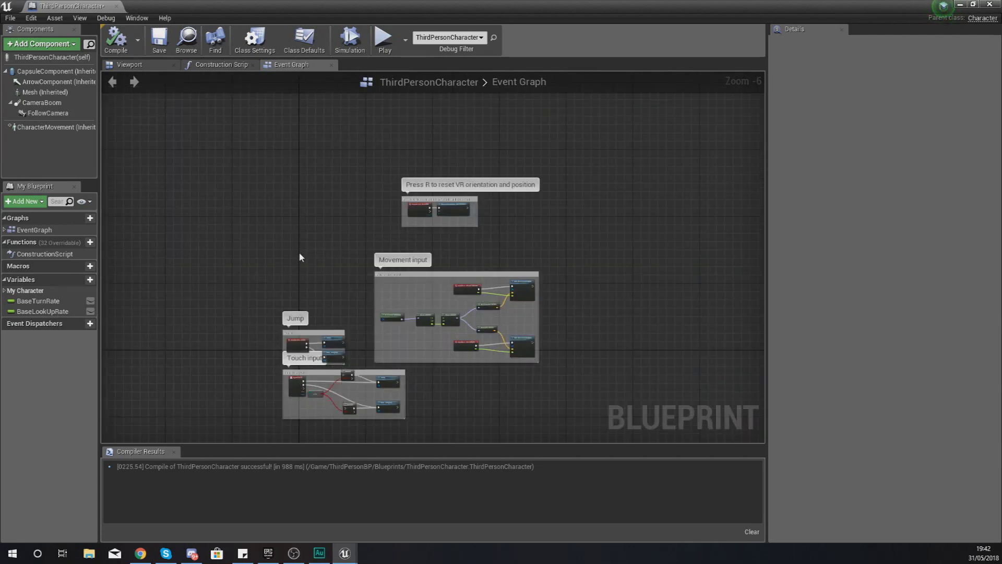
{"action": "left_click", "coordinate": [136, 65]}
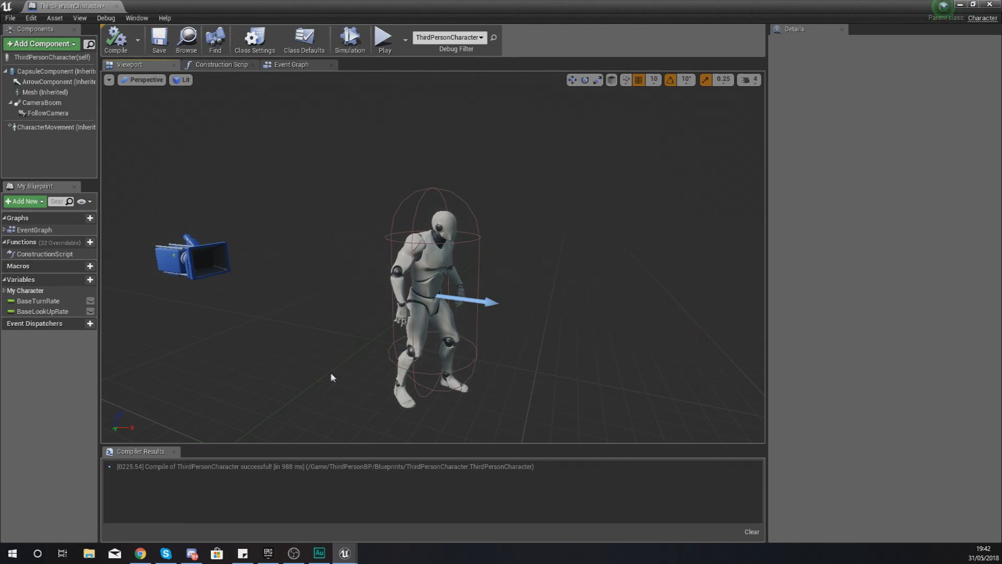
Step: Move FollowCamera back to X -230 and up to Z 200, then compile and close the Blueprint
{"action": "right_click_drag", "start_coordinate": [330, 372], "coordinate": [308, 351]}
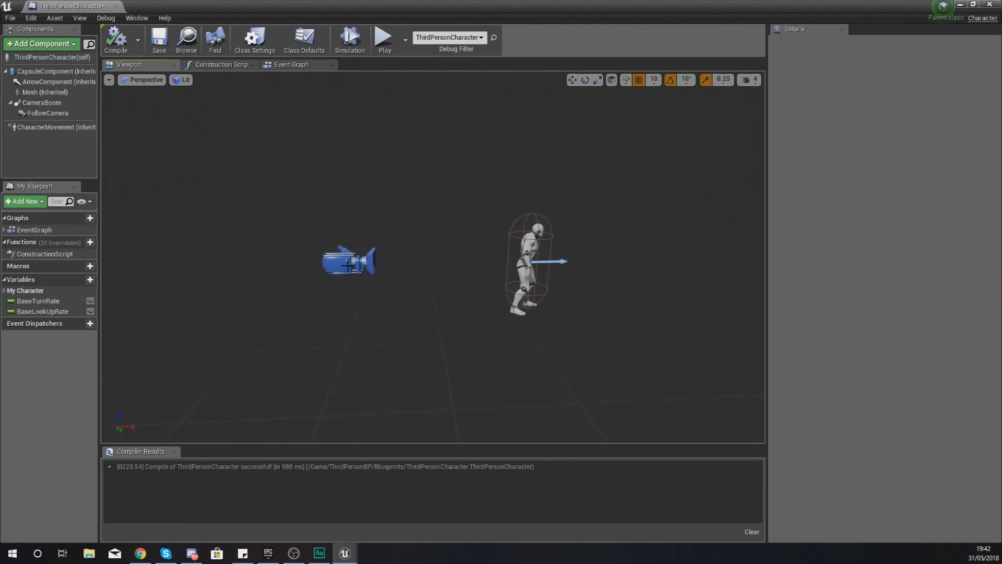
{"action": "left_click", "coordinate": [345, 270]}
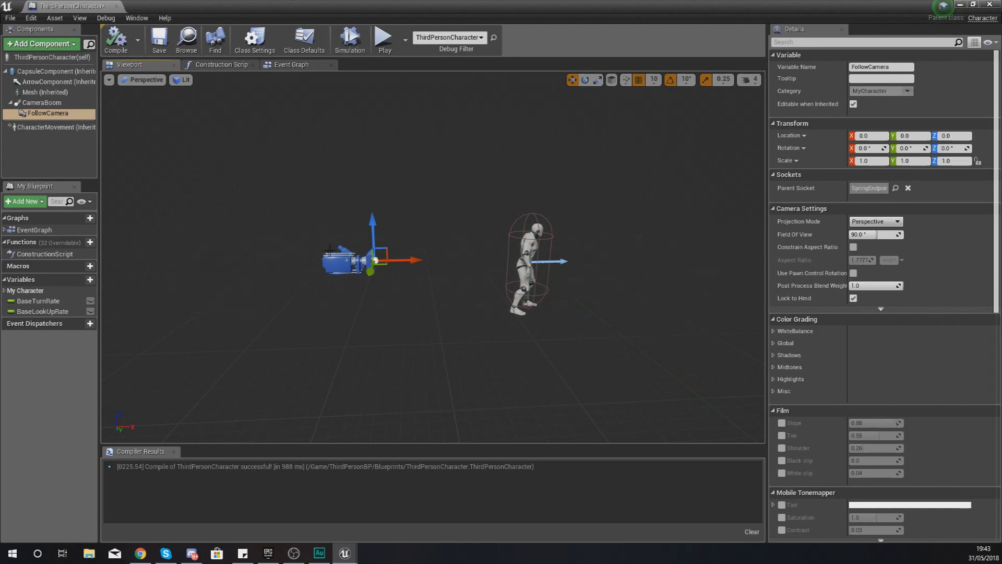
{"action": "left_click_drag", "start_coordinate": [413, 260], "coordinate": [287, 262]}
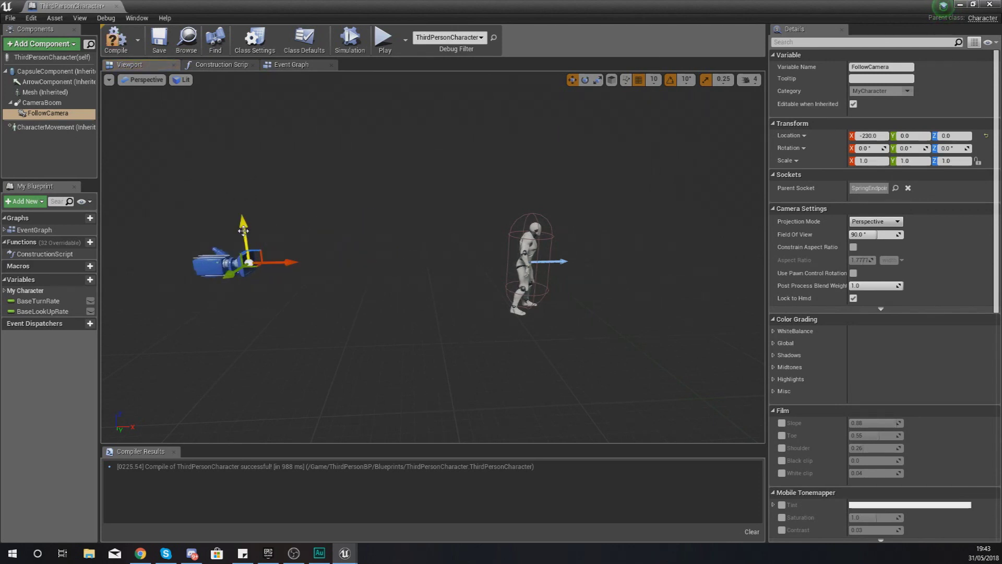
{"action": "left_click_drag", "start_coordinate": [245, 228], "coordinate": [229, 127]}
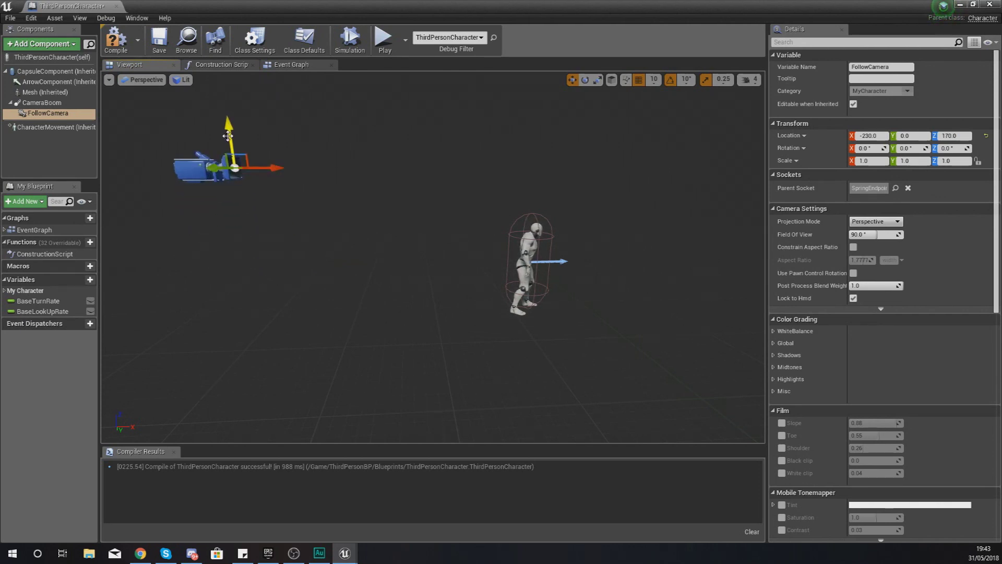
{"action": "left_click_drag", "start_coordinate": [226, 137], "coordinate": [227, 116]}
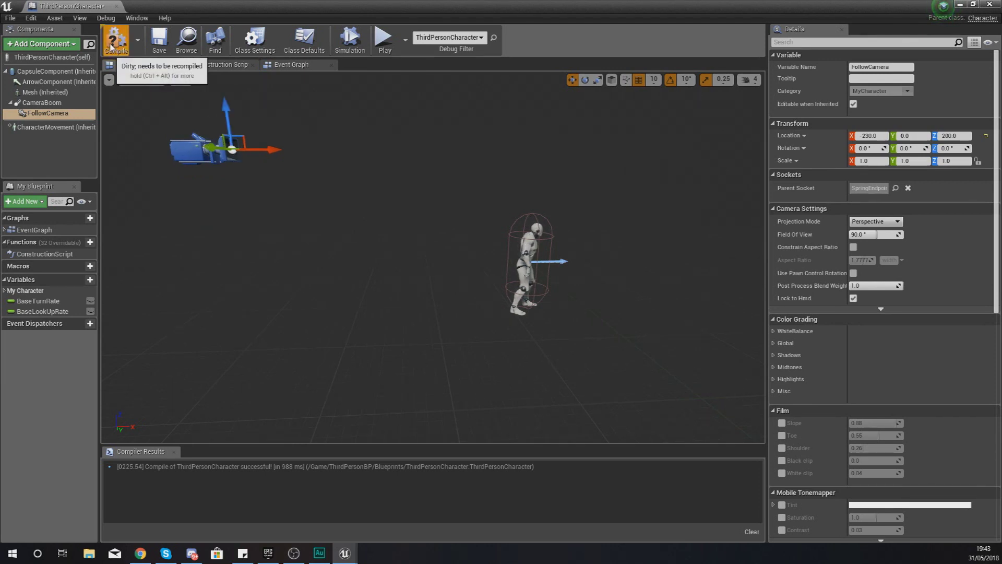
{"action": "left_click", "coordinate": [115, 46]}
{"action": "left_click", "coordinate": [117, 6]}
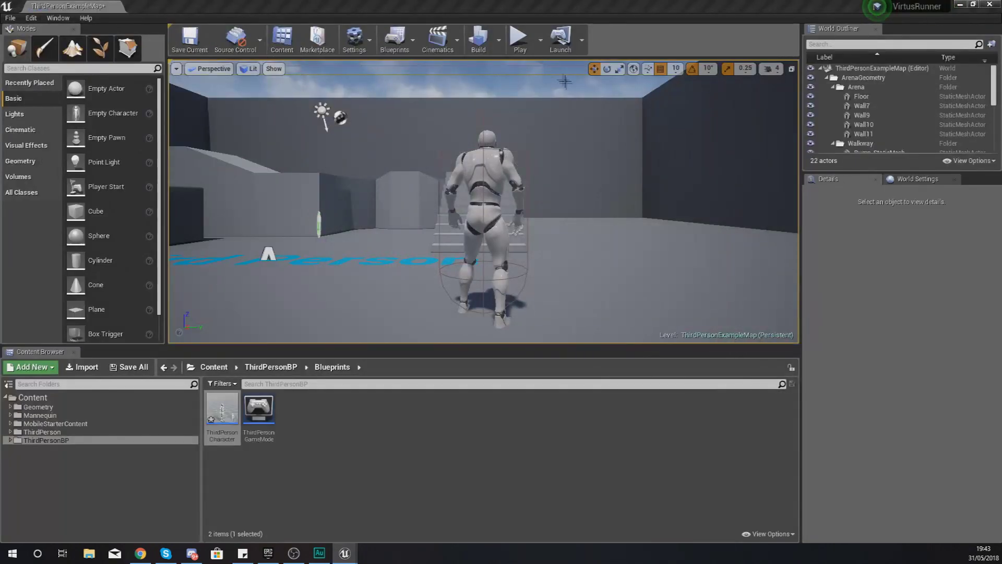
Step: Play the level, run the character forward to check the higher camera, then stop
{"action": "left_click", "coordinate": [527, 44]}
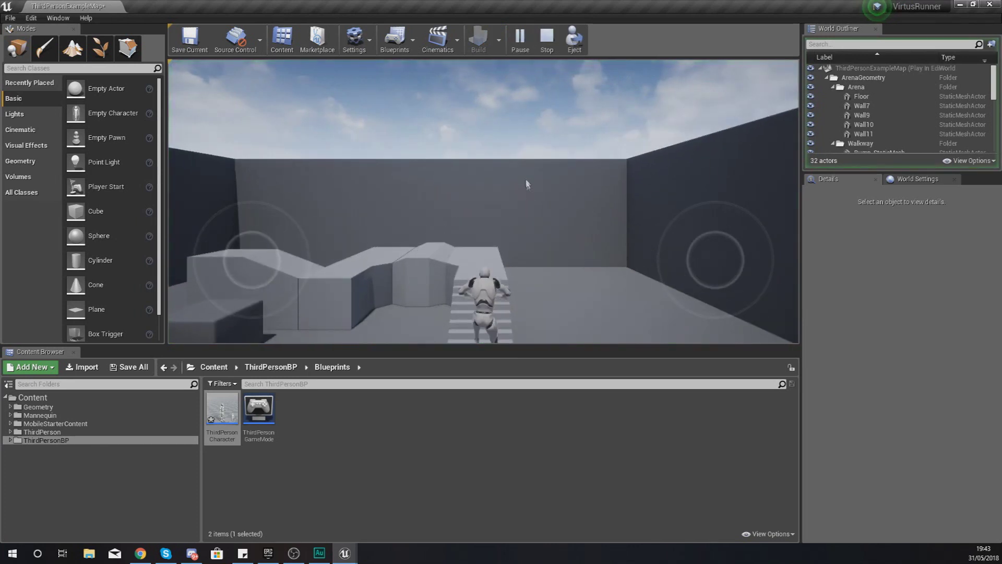
{"action": "key", "text": "w"}
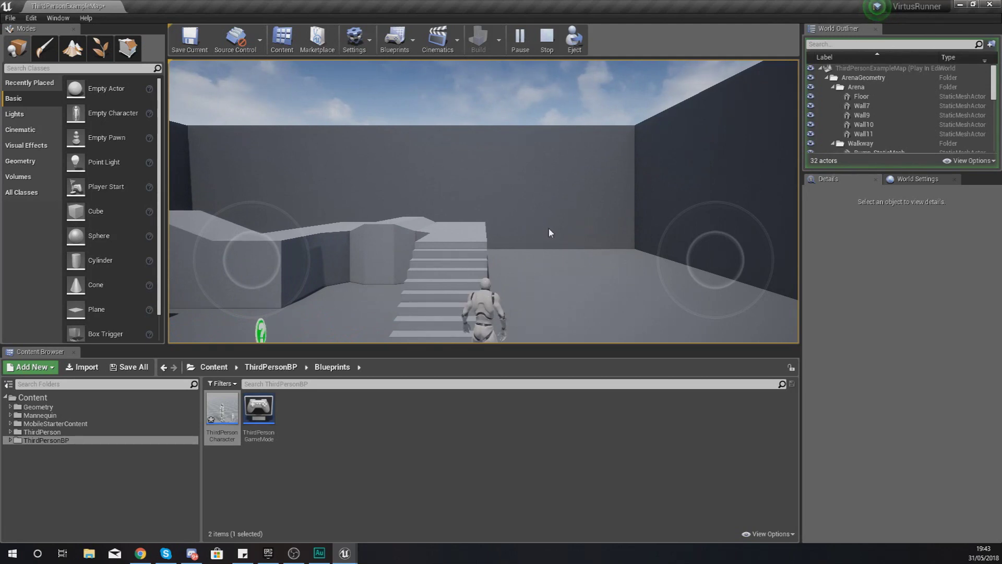
{"action": "key", "text": "Escape"}
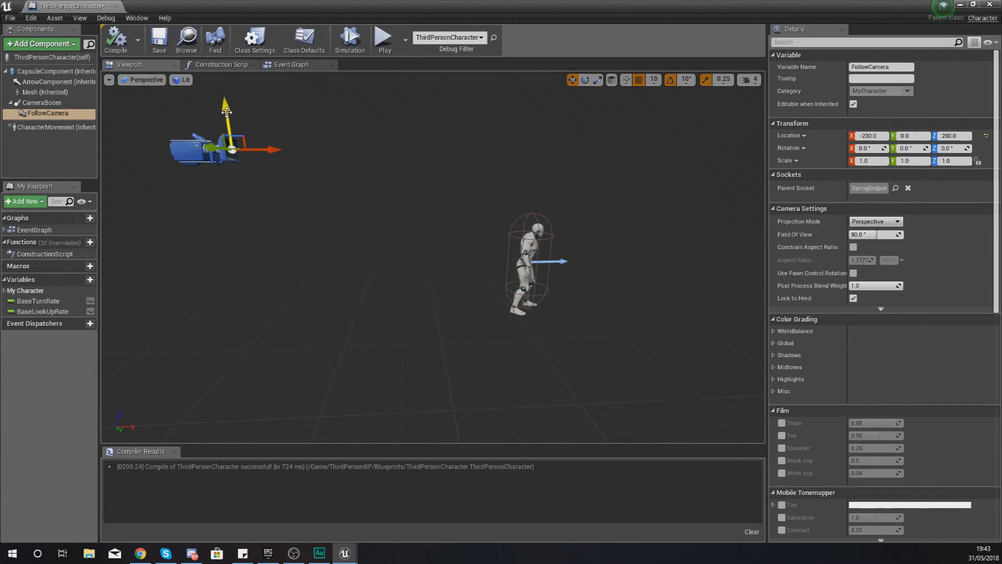
Step: Lower FollowCamera to Z 140, then play-test by running the character up and down the stairs
{"action": "left_click_drag", "start_coordinate": [227, 112], "coordinate": [228, 150]}
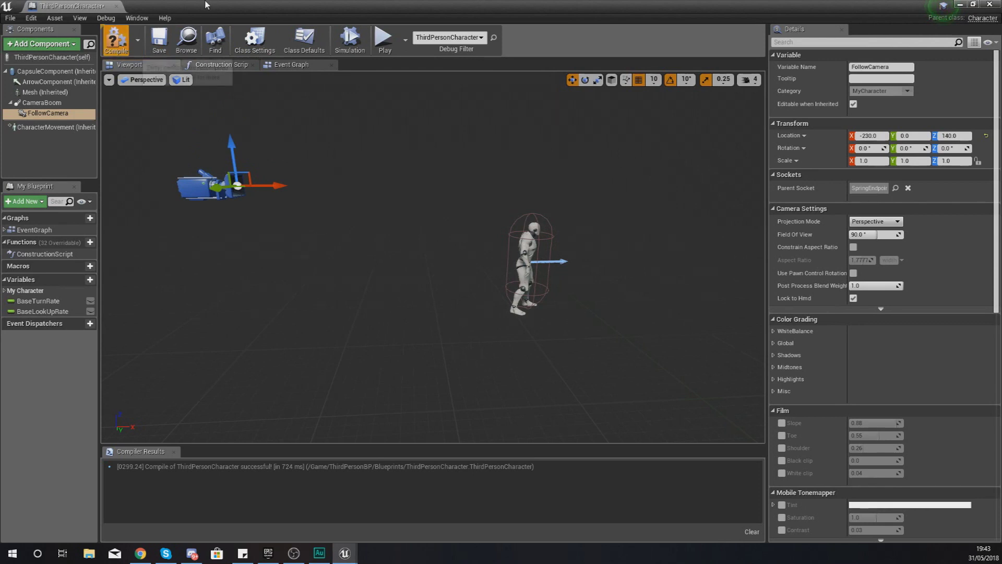
{"action": "left_click", "coordinate": [116, 6]}
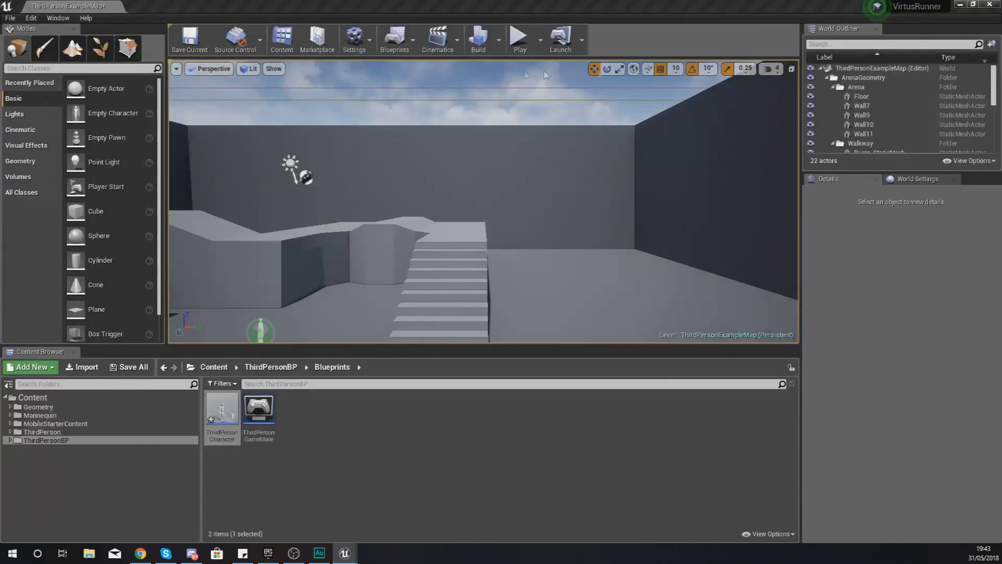
{"action": "left_click", "coordinate": [518, 42]}
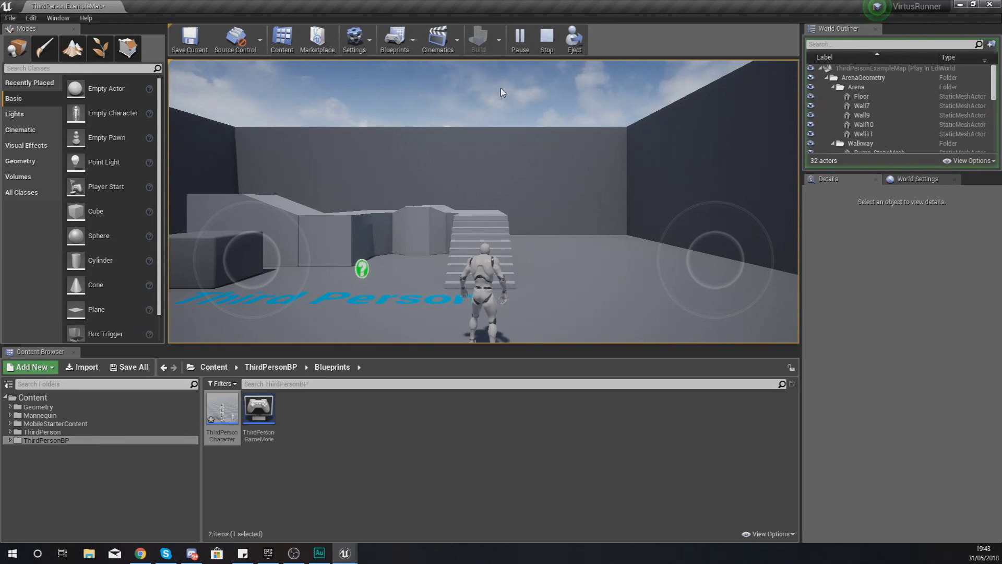
{"action": "key", "text": "w"}
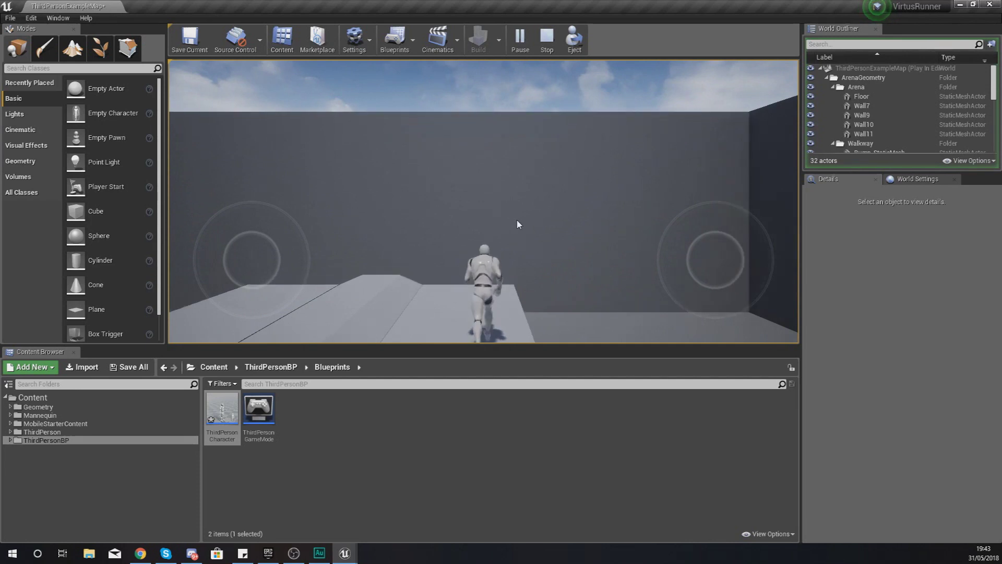
{"action": "key", "text": "s"}
{"action": "key", "text": "w"}
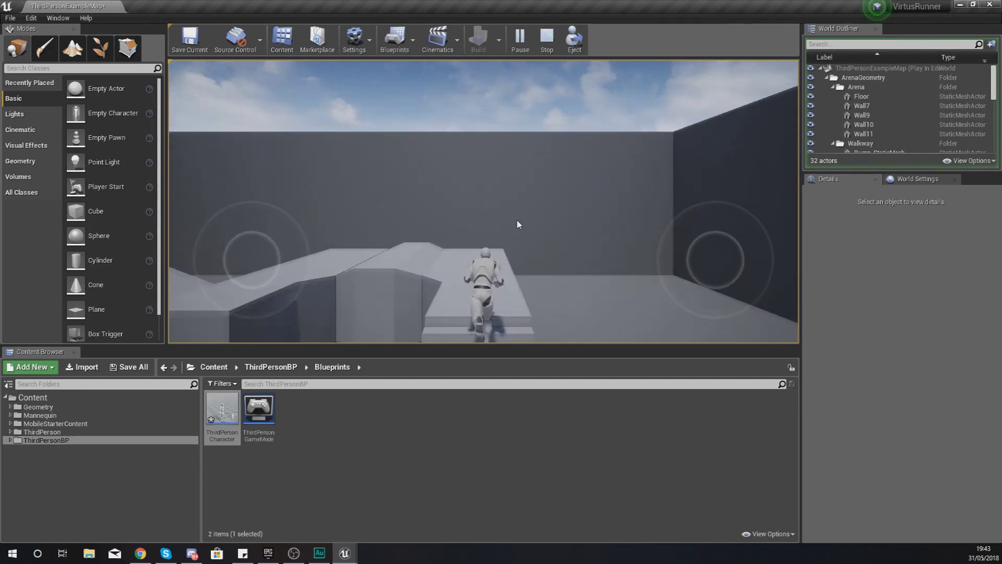
{"action": "key", "text": "s"}
{"action": "key", "text": "w"}
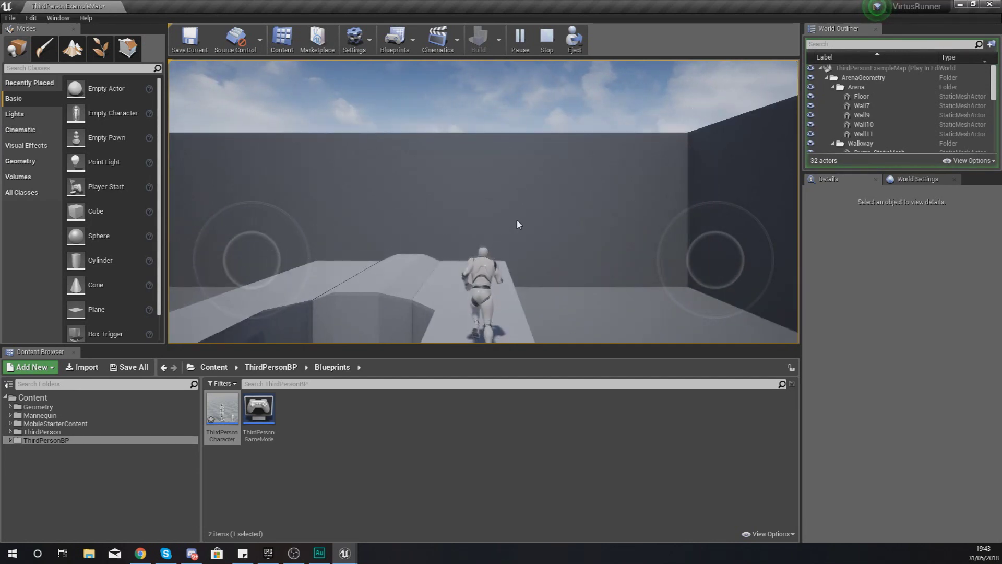
{"action": "key", "text": "s"}
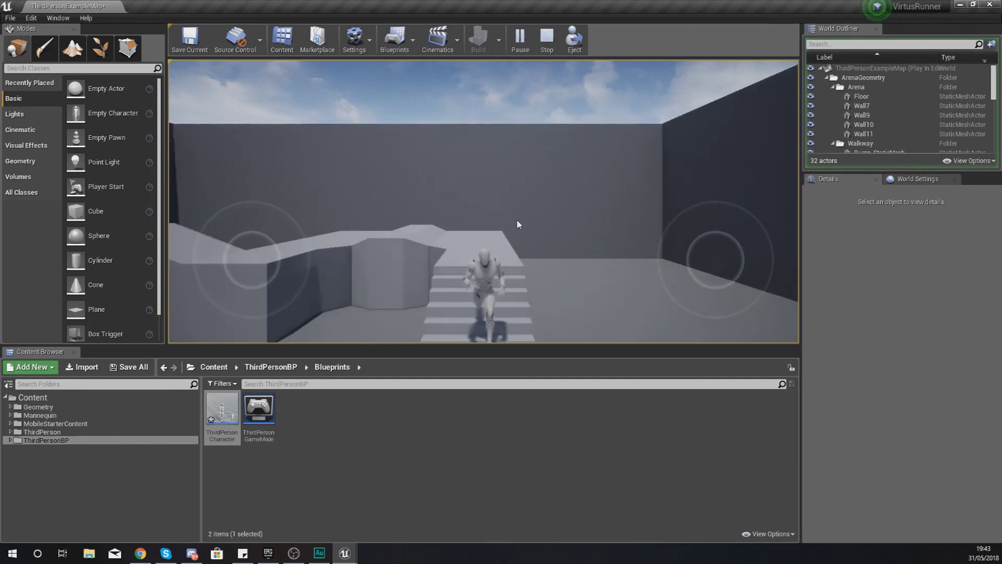
{"action": "key", "text": "w"}
{"action": "key", "text": "w"}
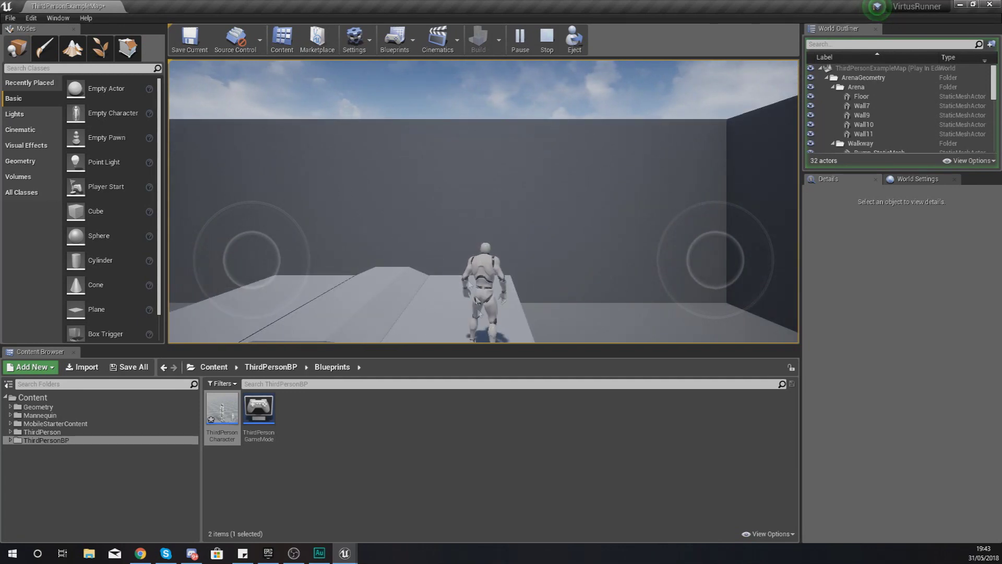
{"action": "key", "text": "Escape"}
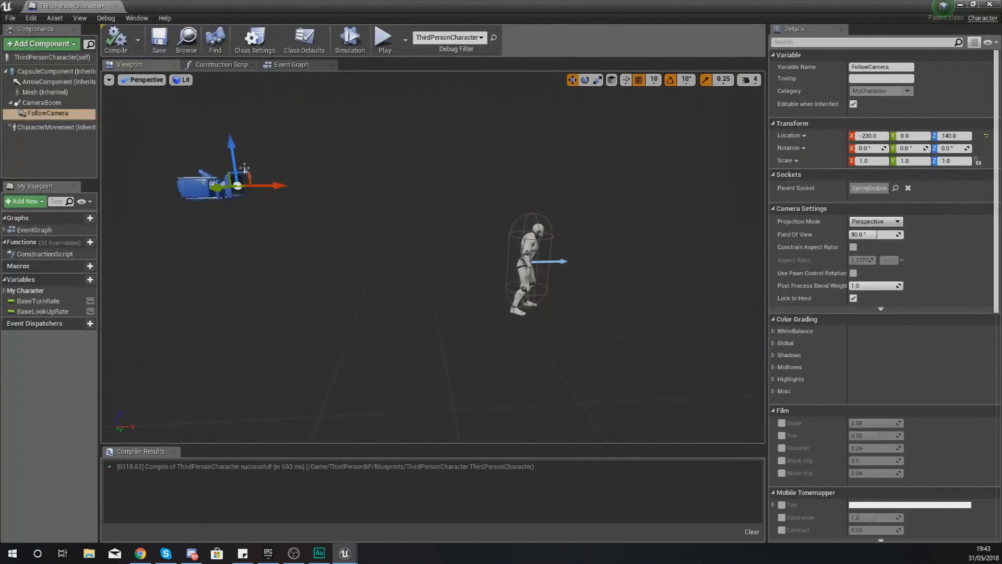
Step: Place FollowCamera at Z 120 and X -150 and start a play test
{"action": "left_click_drag", "start_coordinate": [232, 146], "coordinate": [233, 158]}
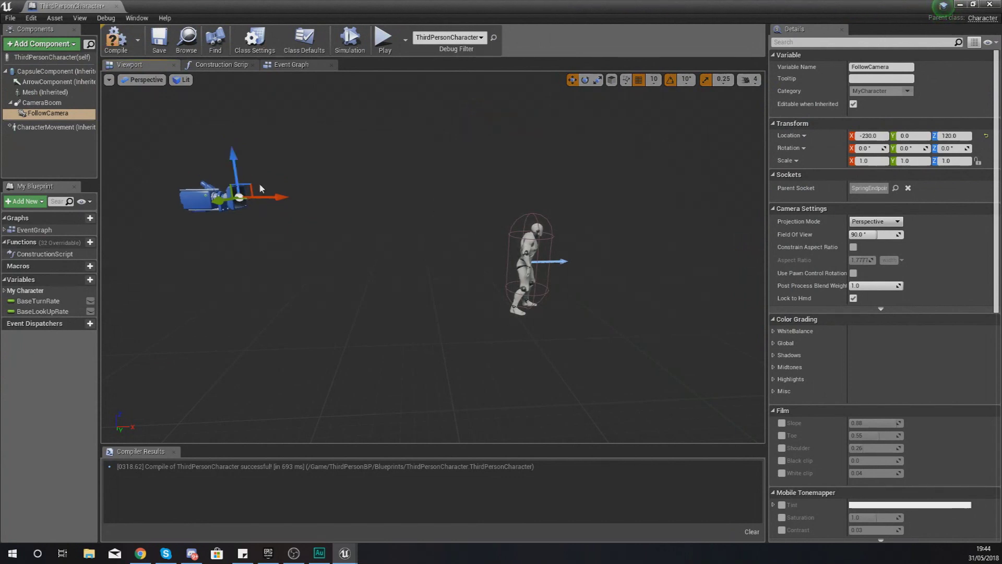
{"action": "left_click_drag", "start_coordinate": [277, 196], "coordinate": [324, 196]}
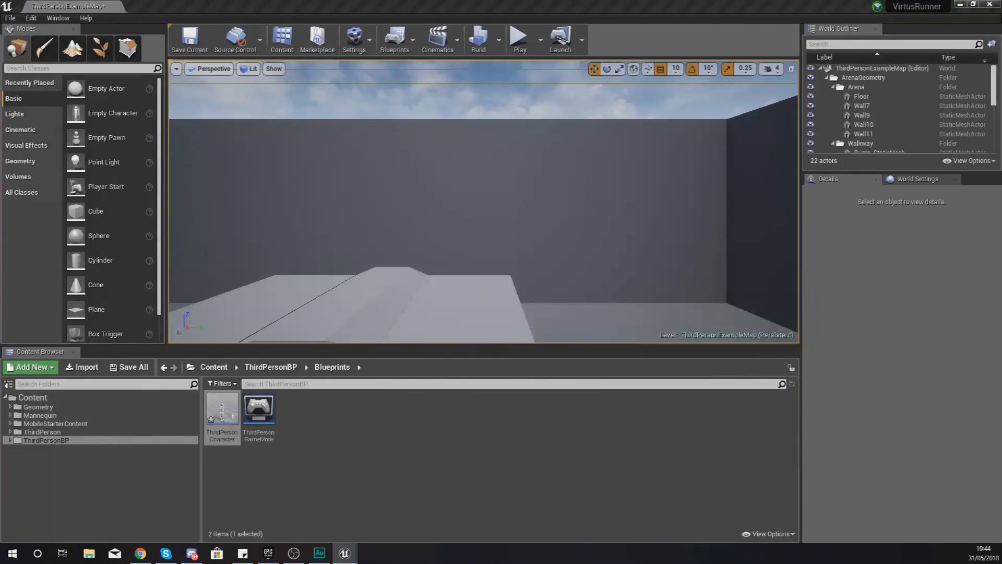
{"action": "left_click", "coordinate": [519, 37]}
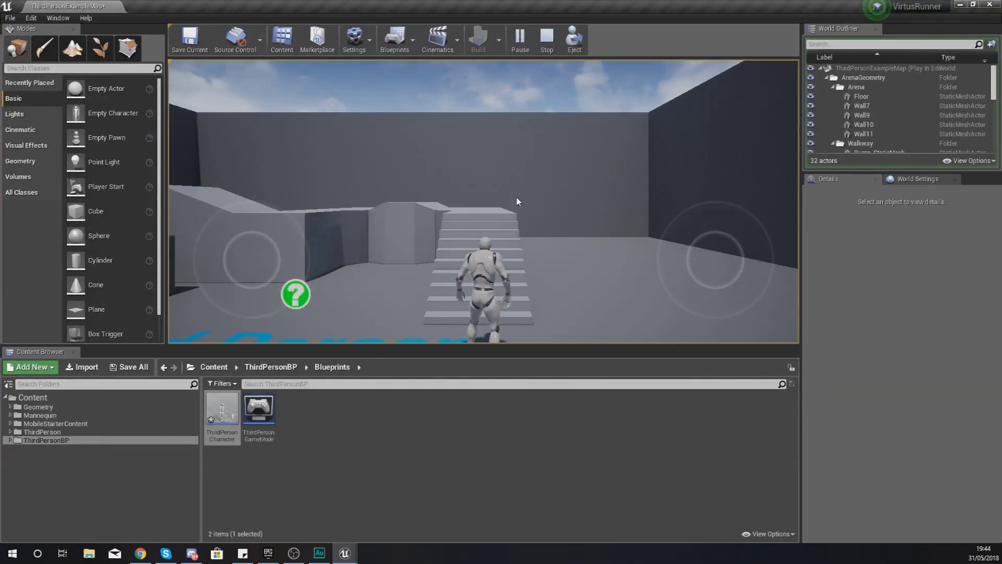
Step: Run the character in all directions to check the camera, stop, and reopen ThirdPersonCharacter
{"action": "key", "text": "w"}
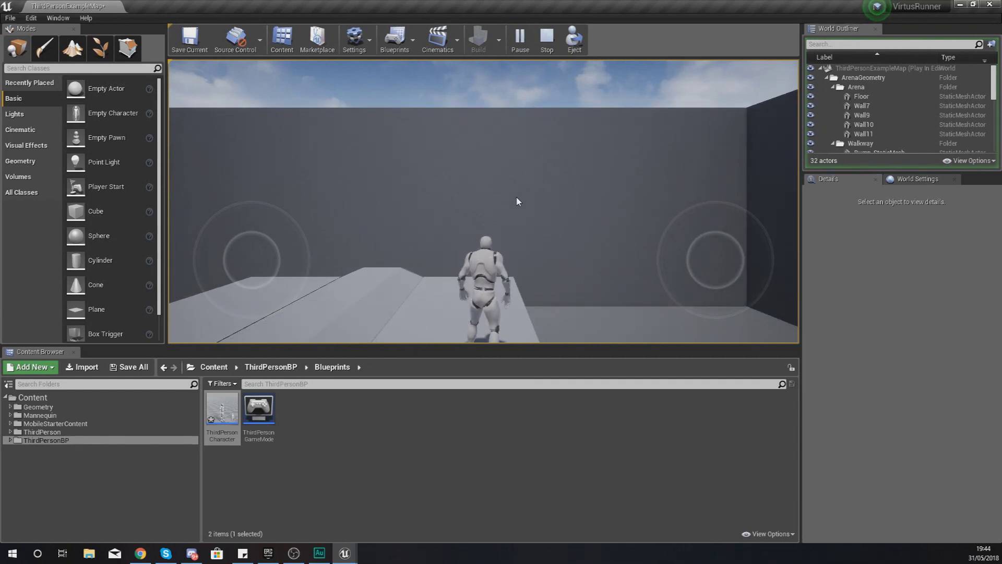
{"action": "key", "text": "s"}
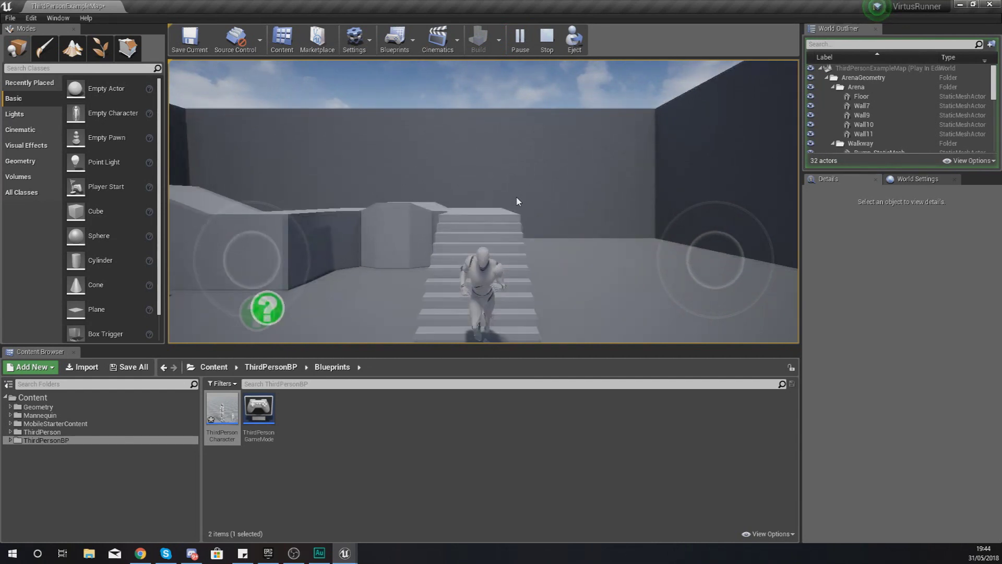
{"action": "key", "text": "a"}
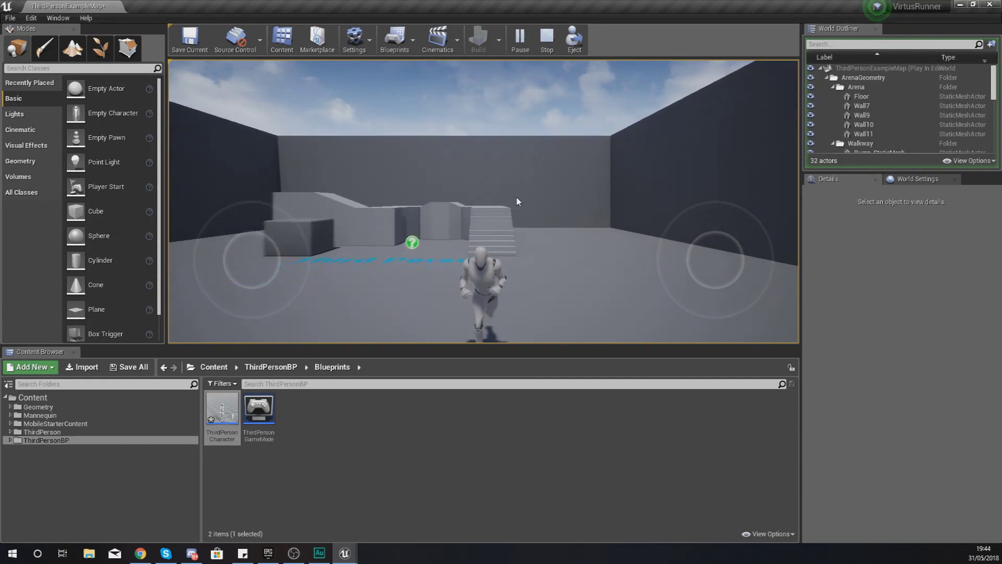
{"action": "key", "text": "w"}
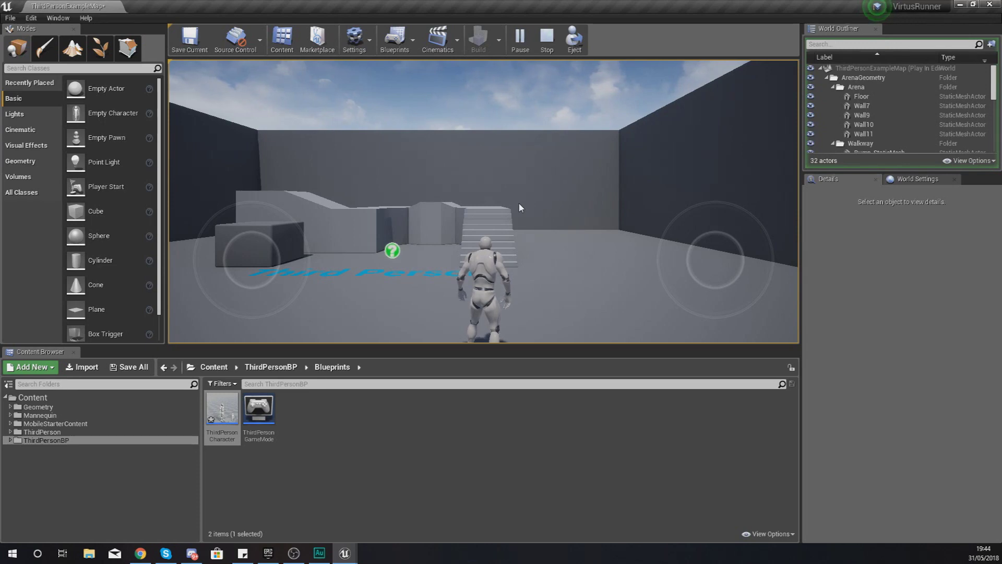
{"action": "key", "text": "Escape"}
{"action": "double_click", "coordinate": [222, 409]}
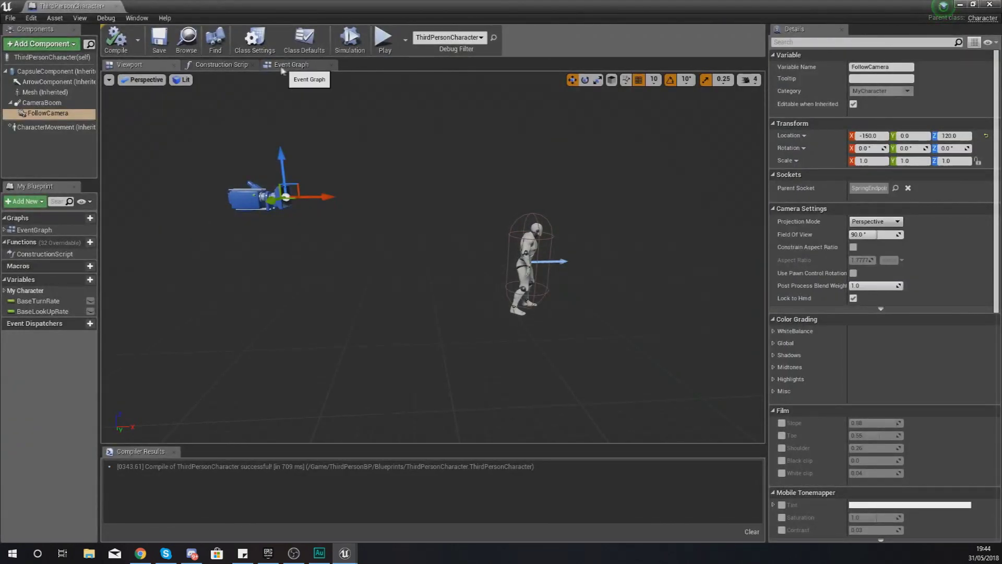
Step: In the Event Graph's Movement input section, delete the InputAxis MoveForward node
{"action": "left_click", "coordinate": [299, 65]}
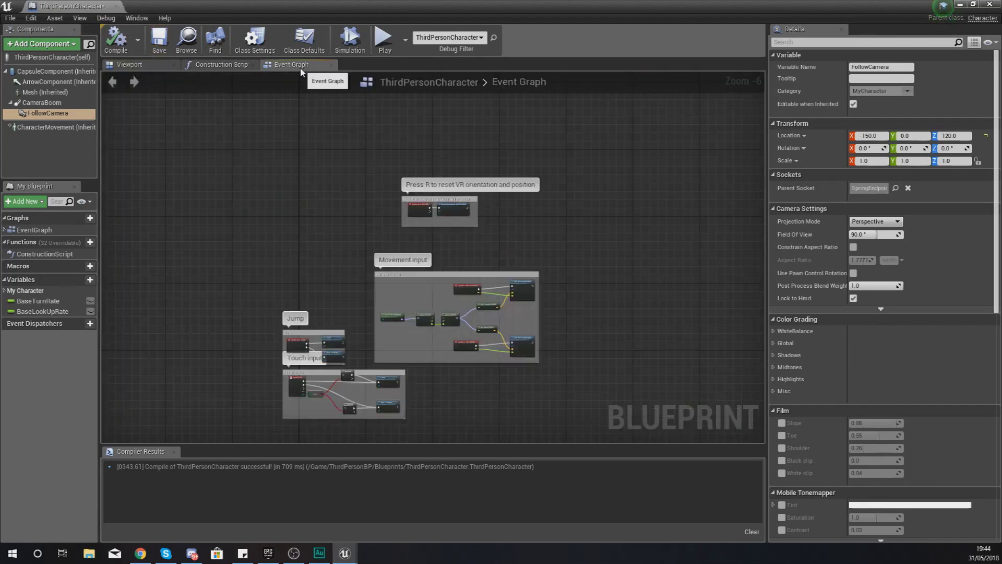
{"action": "scroll", "coordinate": [399, 339], "scroll_direction": "up", "scroll_amount": 4}
{"action": "scroll", "coordinate": [399, 339], "scroll_direction": "down", "scroll_amount": 1}
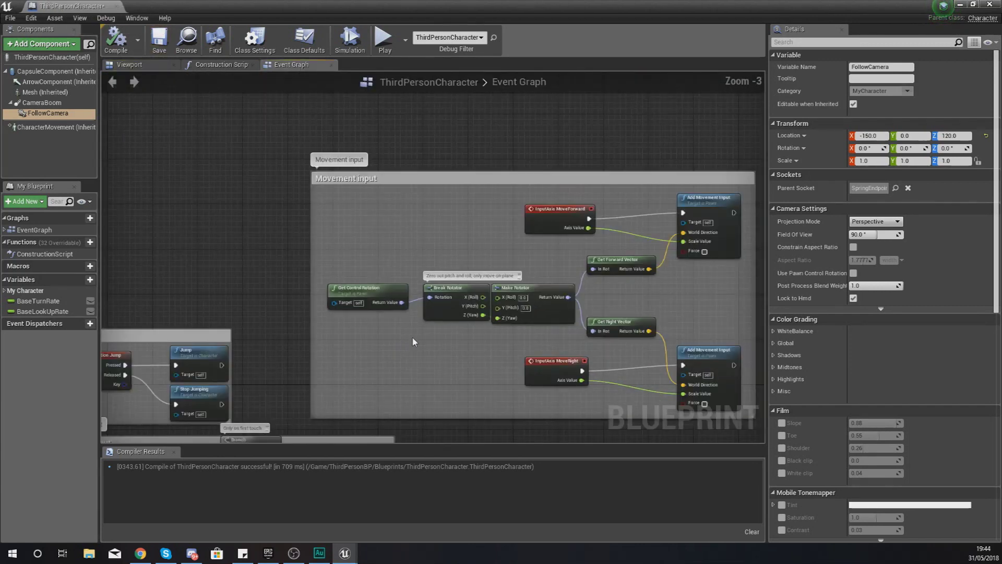
{"action": "scroll", "coordinate": [623, 235], "scroll_direction": "up", "scroll_amount": 1}
{"action": "right_click_drag", "start_coordinate": [624, 235], "coordinate": [541, 196]}
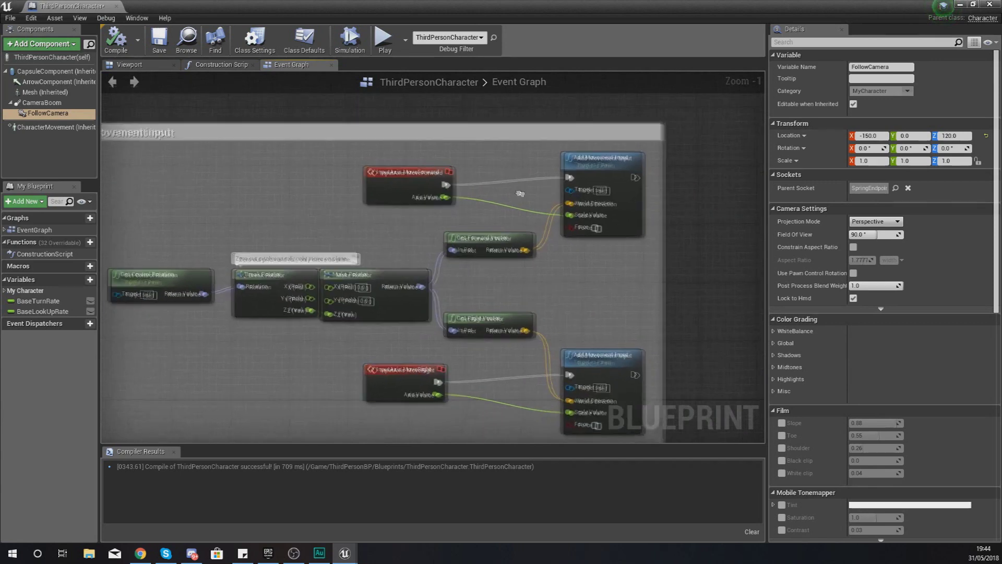
{"action": "scroll", "coordinate": [199, 202], "scroll_direction": "down", "scroll_amount": 3}
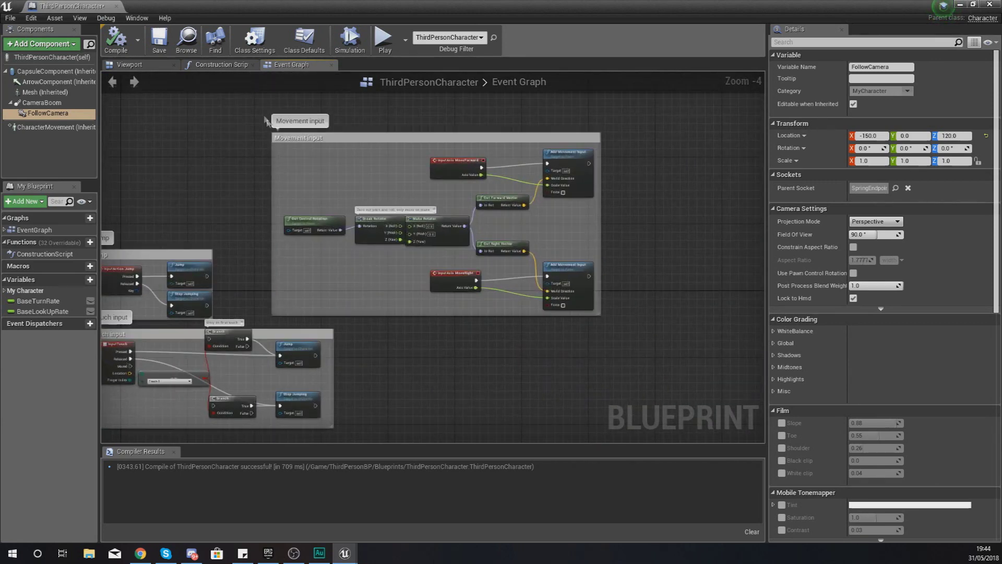
{"action": "scroll", "coordinate": [465, 158], "scroll_direction": "up", "scroll_amount": 3}
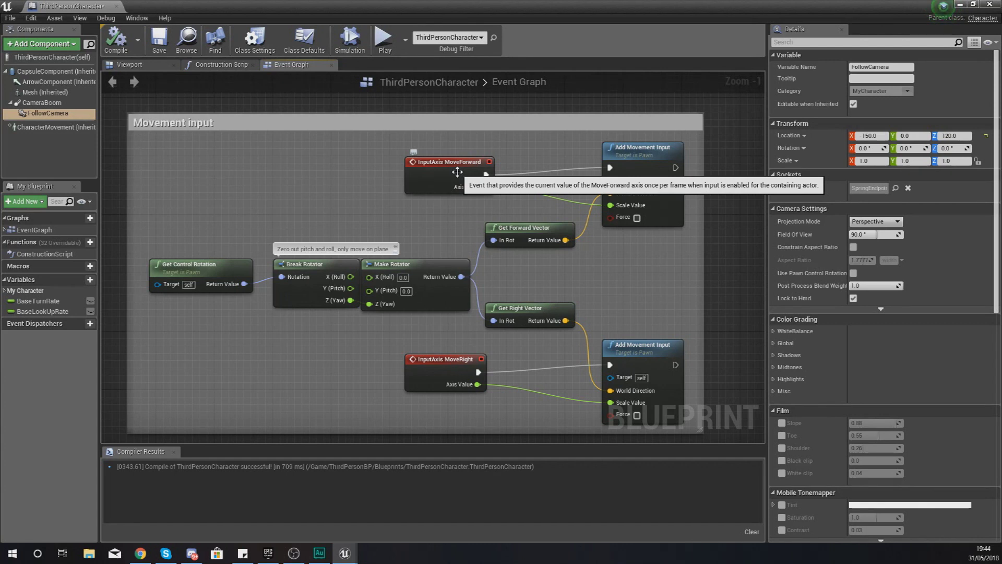
{"action": "left_click", "coordinate": [457, 172]}
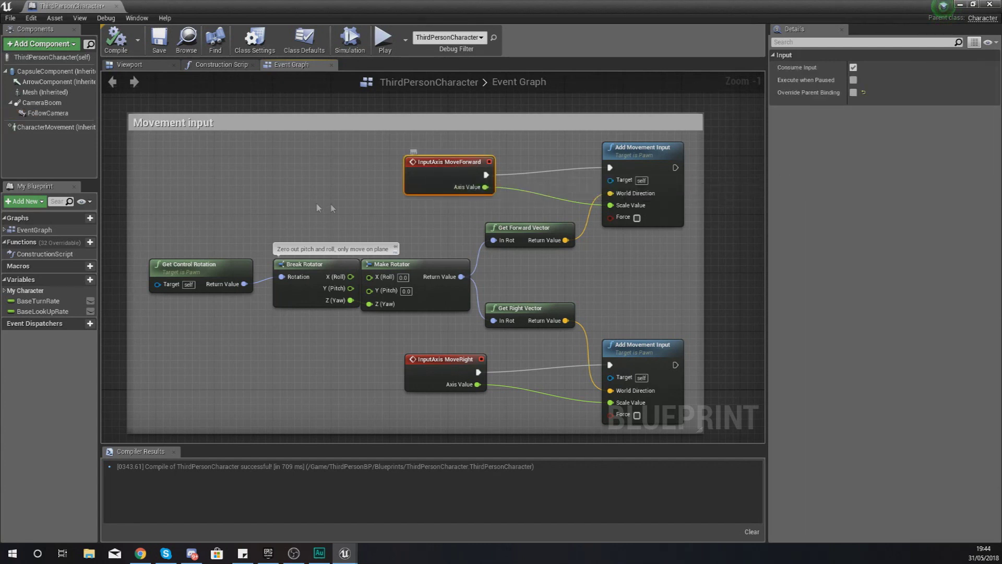
{"action": "key", "text": "Delete"}
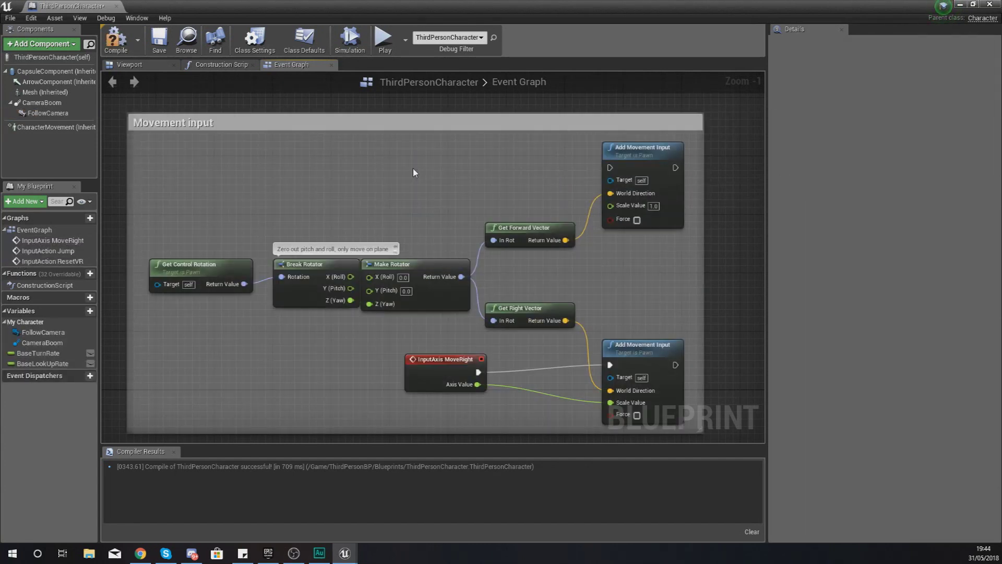
Step: Add an Event Tick node and wire its exec pin into the forward Add Movement Input
{"action": "right_click", "coordinate": [413, 169]}
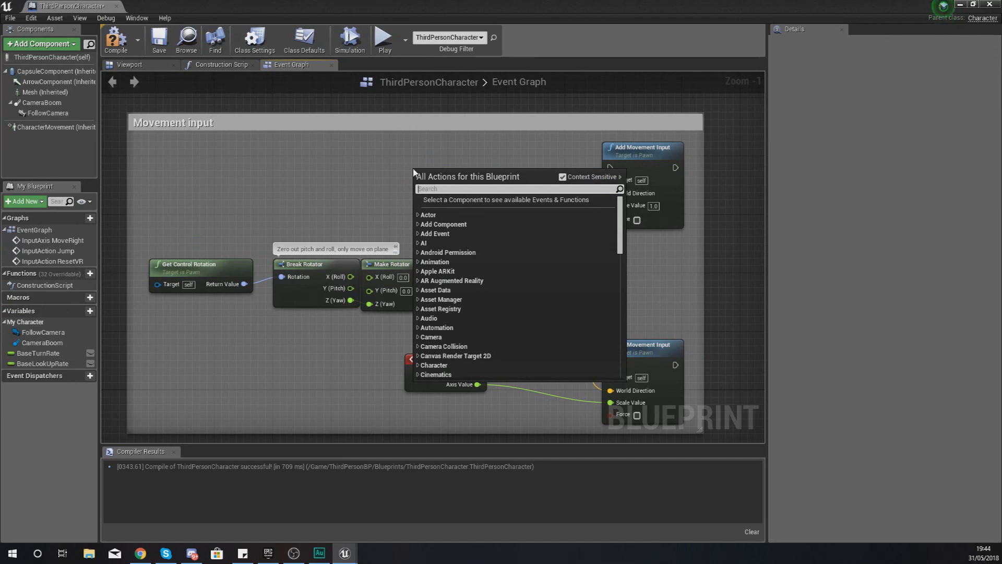
{"action": "type", "text": "tick"}
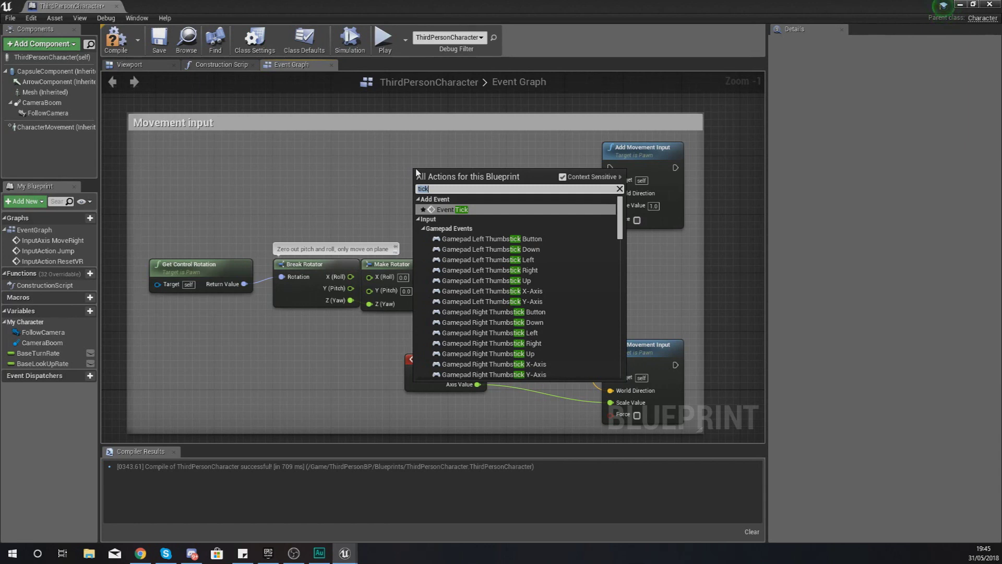
{"action": "key", "text": "Escape"}
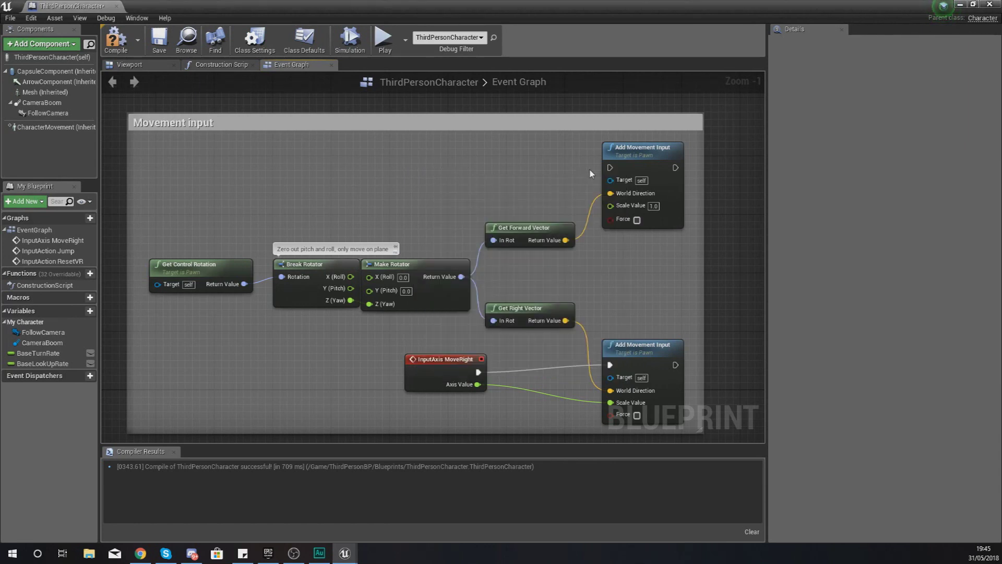
{"action": "right_click", "coordinate": [460, 163]}
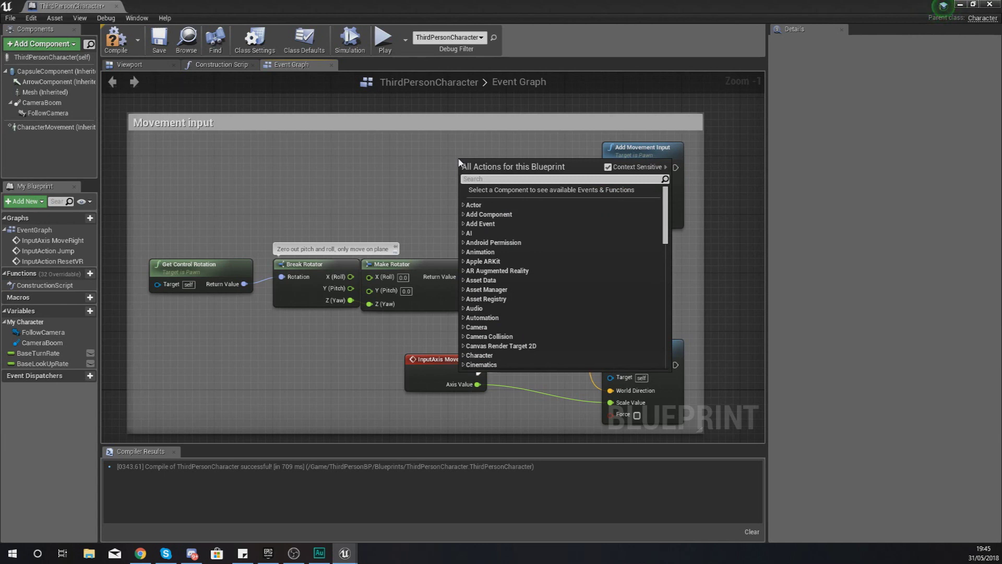
{"action": "type", "text": "event t"}
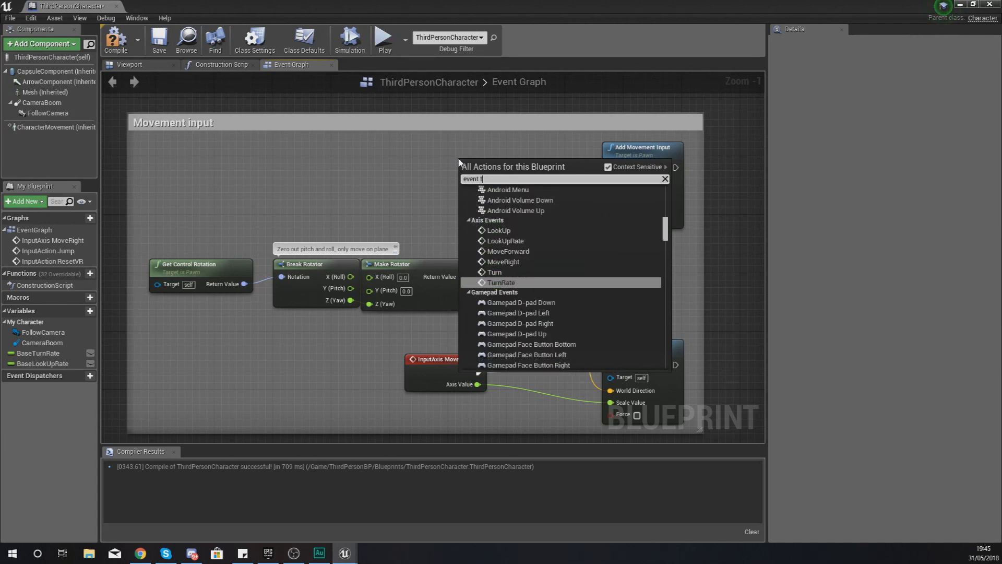
{"action": "type", "text": "ick"}
{"action": "key", "text": "Return"}
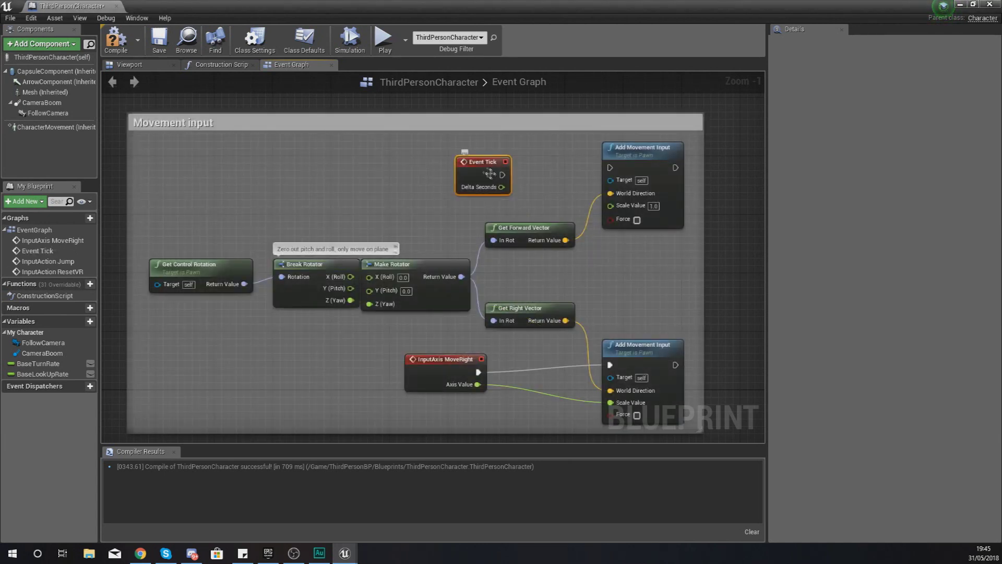
{"action": "left_click_drag", "start_coordinate": [503, 176], "coordinate": [614, 174]}
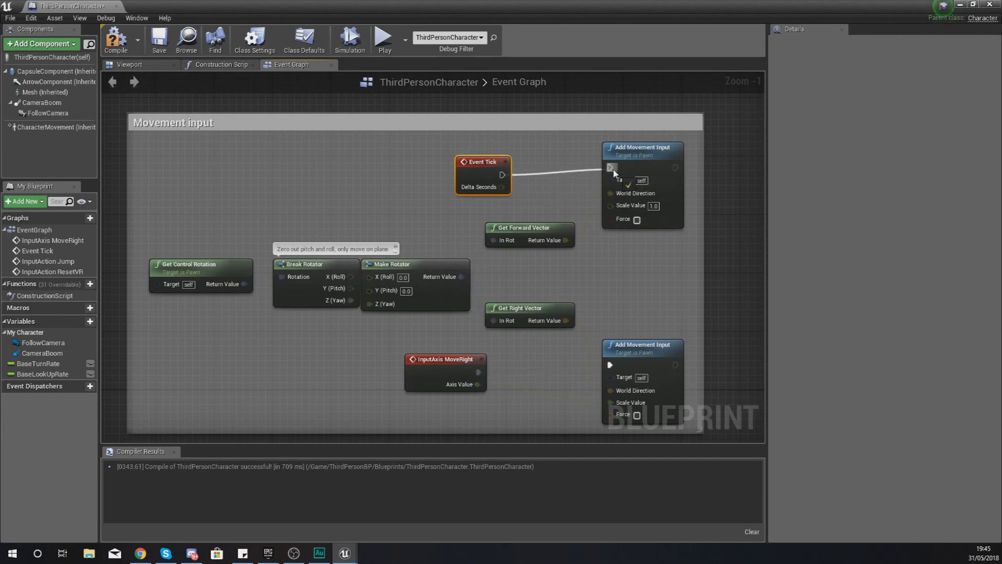
{"action": "left_click_drag", "start_coordinate": [612, 171], "coordinate": [611, 170]}
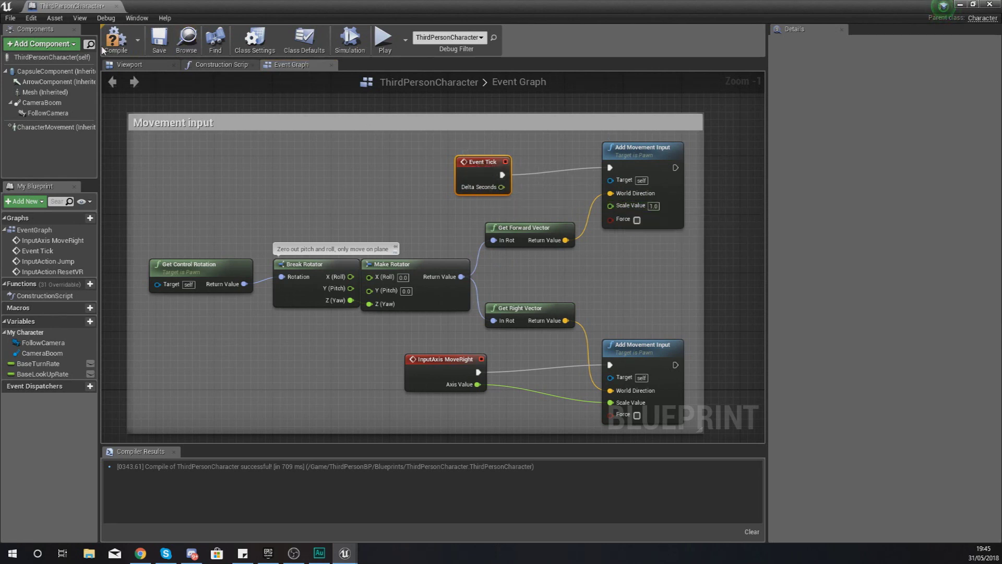
Step: Close the character blueprint and run a quick play test of the level
{"action": "left_click", "coordinate": [113, 6]}
{"action": "key", "text": "alt+p"}
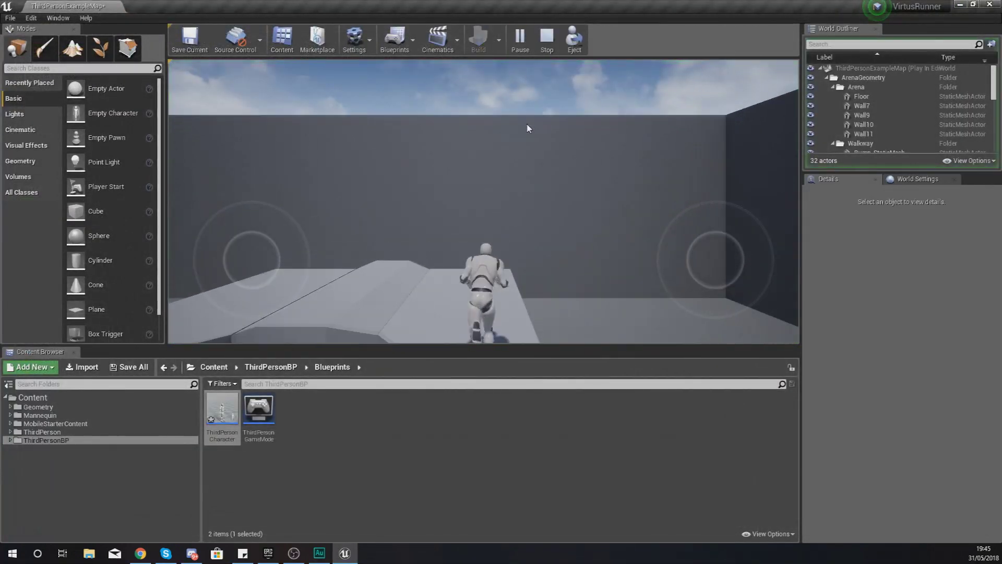
{"action": "key", "text": "Escape"}
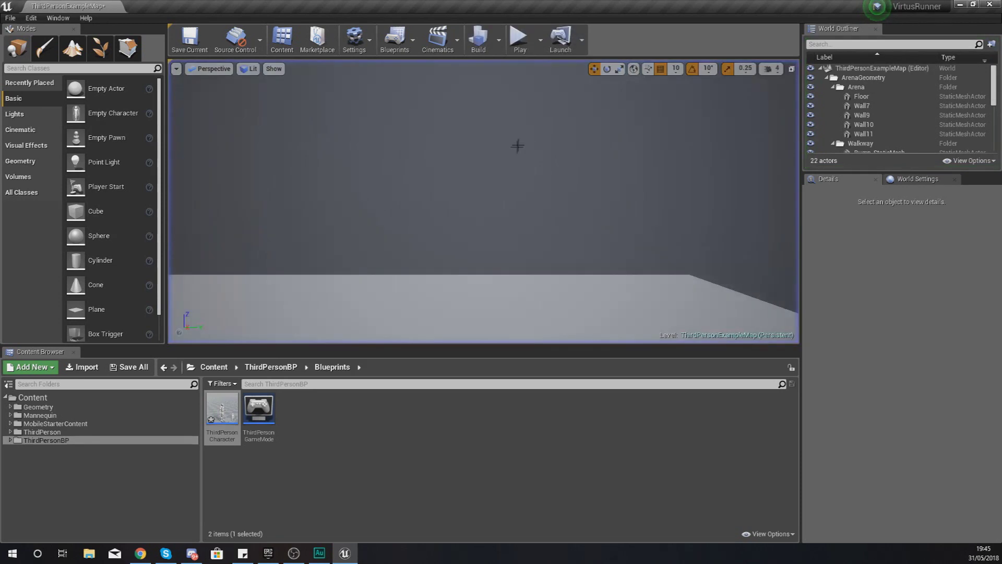
Step: Move the ThirdPersonCharacter further left across the arena floor
{"action": "right_click_drag", "start_coordinate": [519, 146], "coordinate": [519, 145]}
{"action": "right_click_drag", "start_coordinate": [460, 291], "coordinate": [460, 291]}
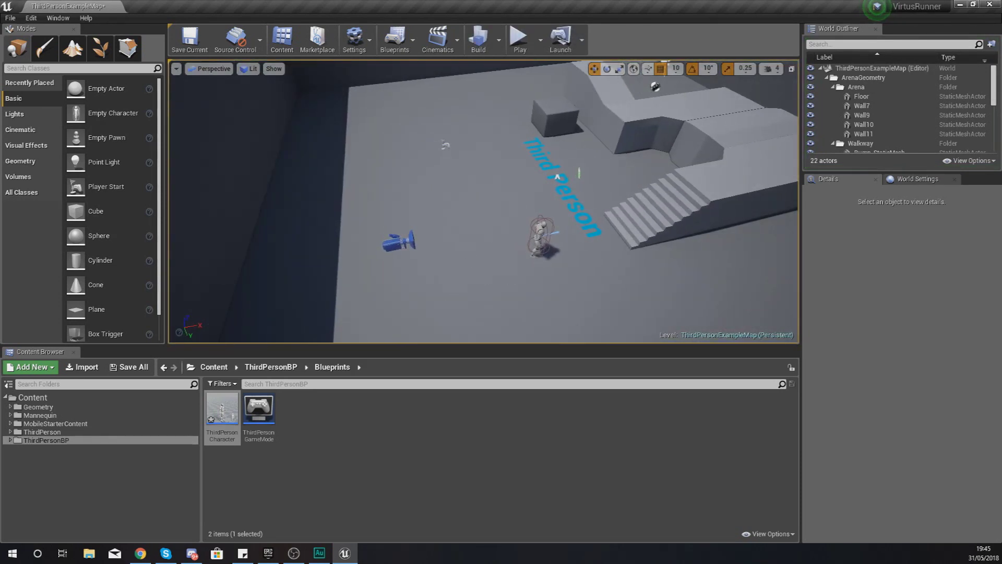
{"action": "left_click", "coordinate": [539, 236]}
{"action": "left_click_drag", "start_coordinate": [545, 226], "coordinate": [323, 282]}
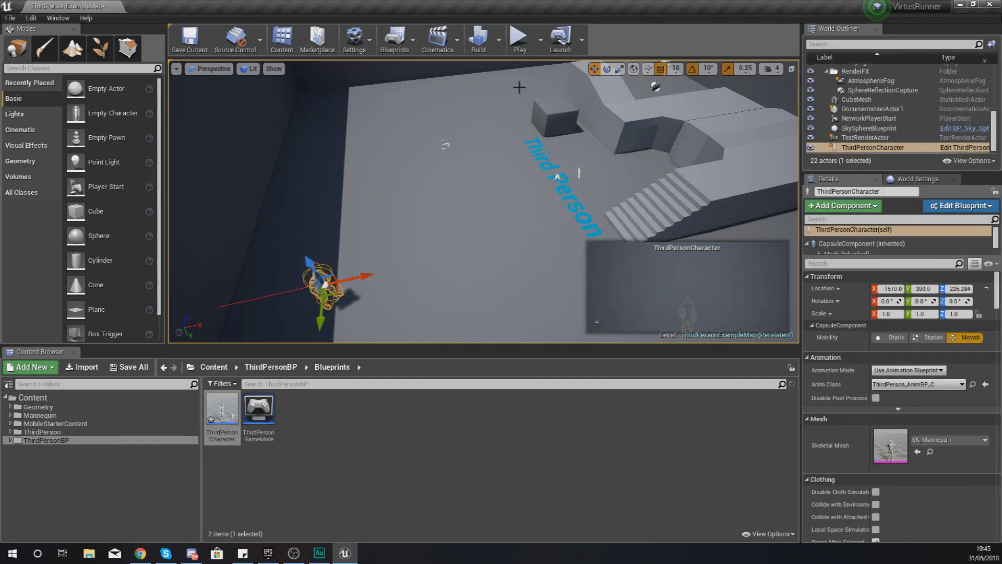
Step: Play-test from the new spot, watch the character run forward, then stop
{"action": "left_click", "coordinate": [520, 38]}
{"action": "key", "text": "w"}
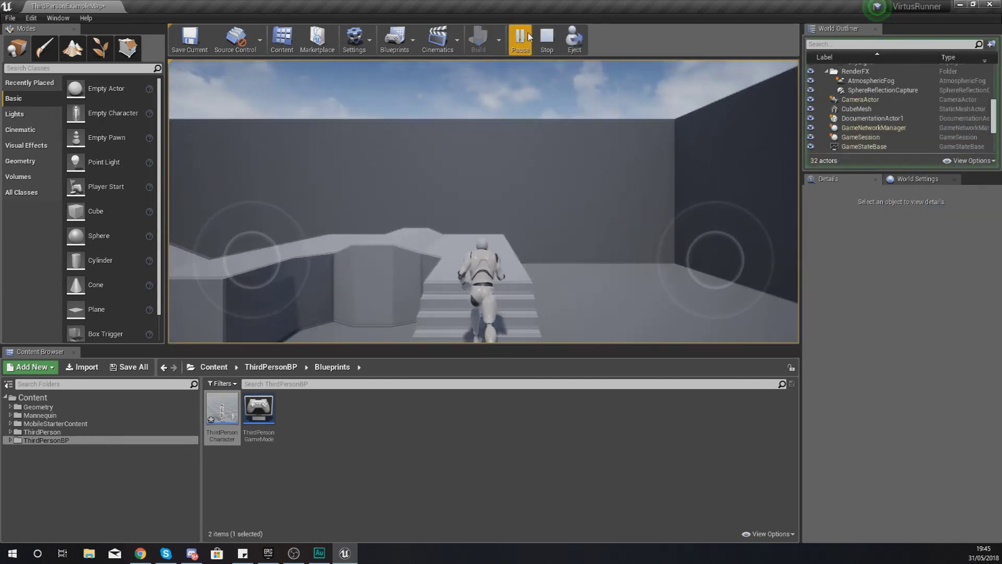
{"action": "key", "text": "w"}
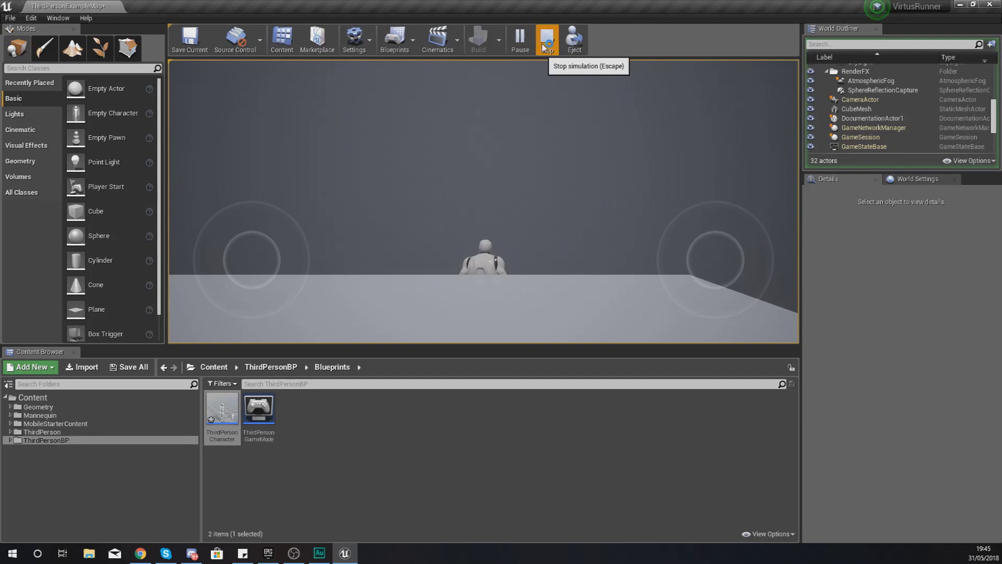
{"action": "left_click", "coordinate": [546, 37]}
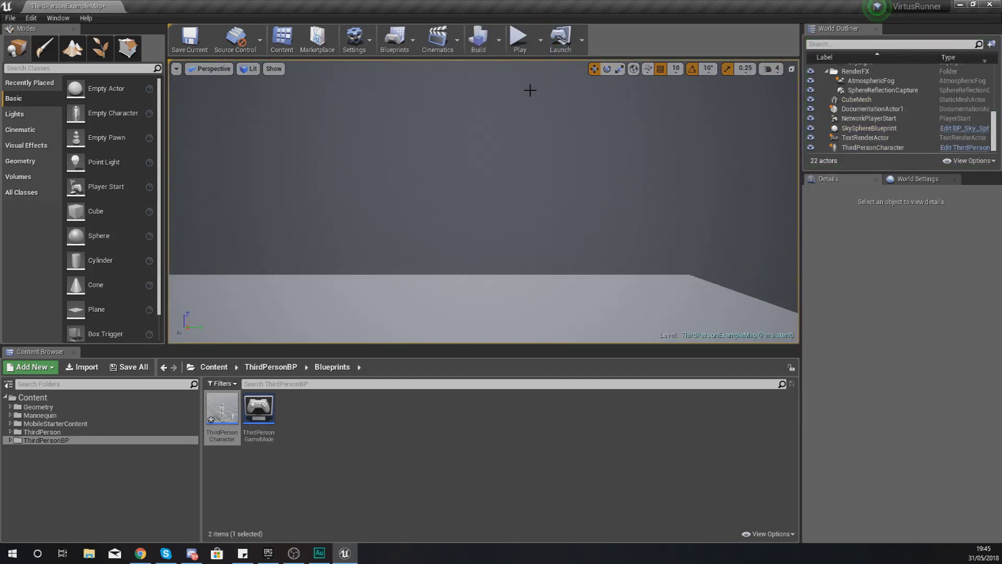